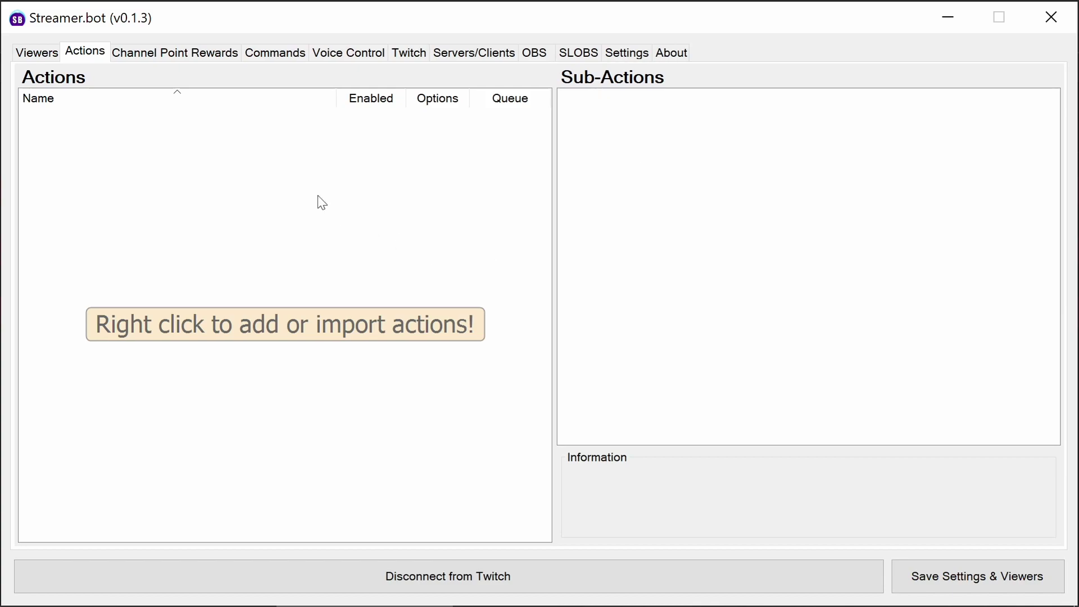
# - Import the Welcome, Custom Shout out, Set custom shout out and Failed shout out actions from the copied import string
pyautogui.rightClick(233, 171)
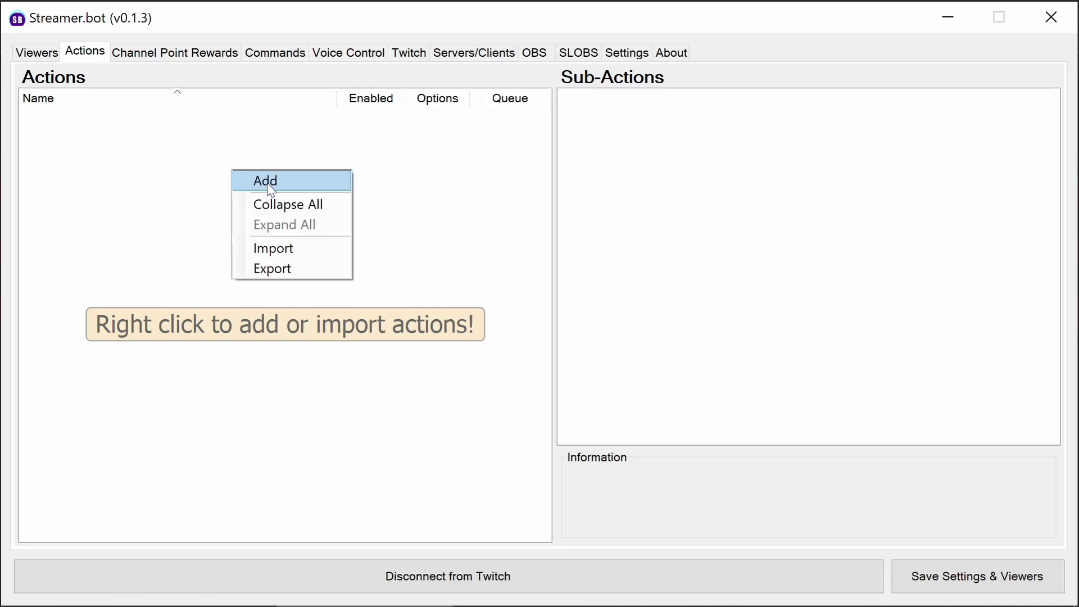
pyautogui.click(278, 248)
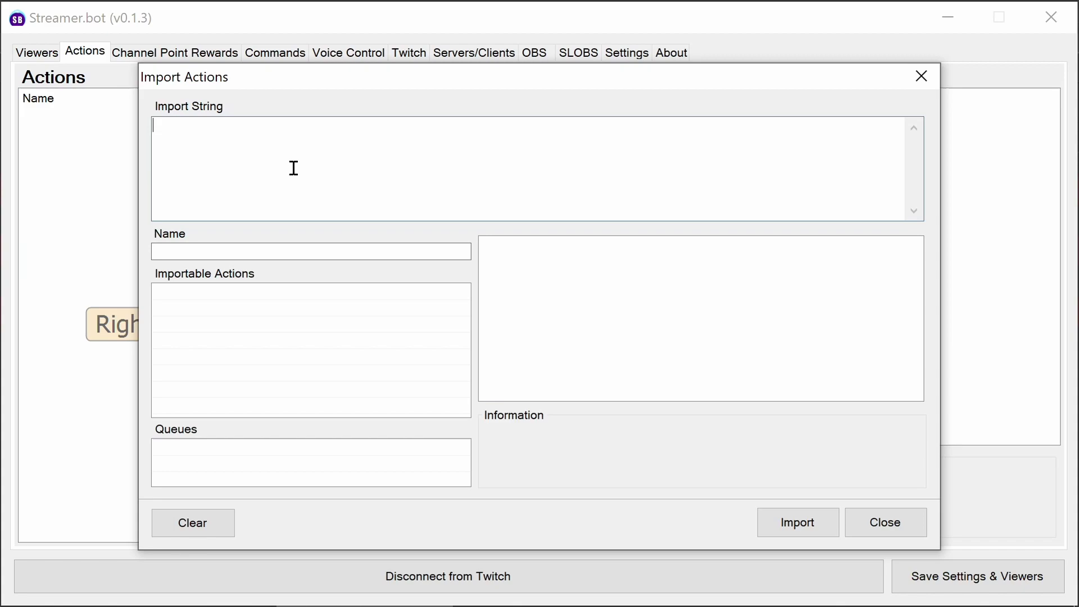
pyautogui.hotkey('ctrl', 'v')
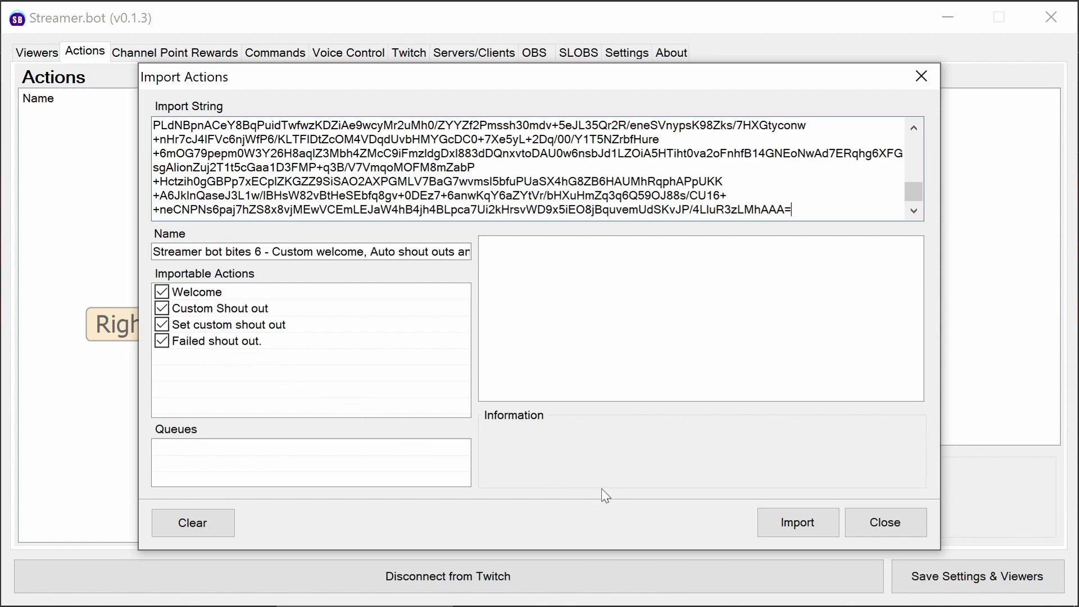
pyautogui.click(794, 528)
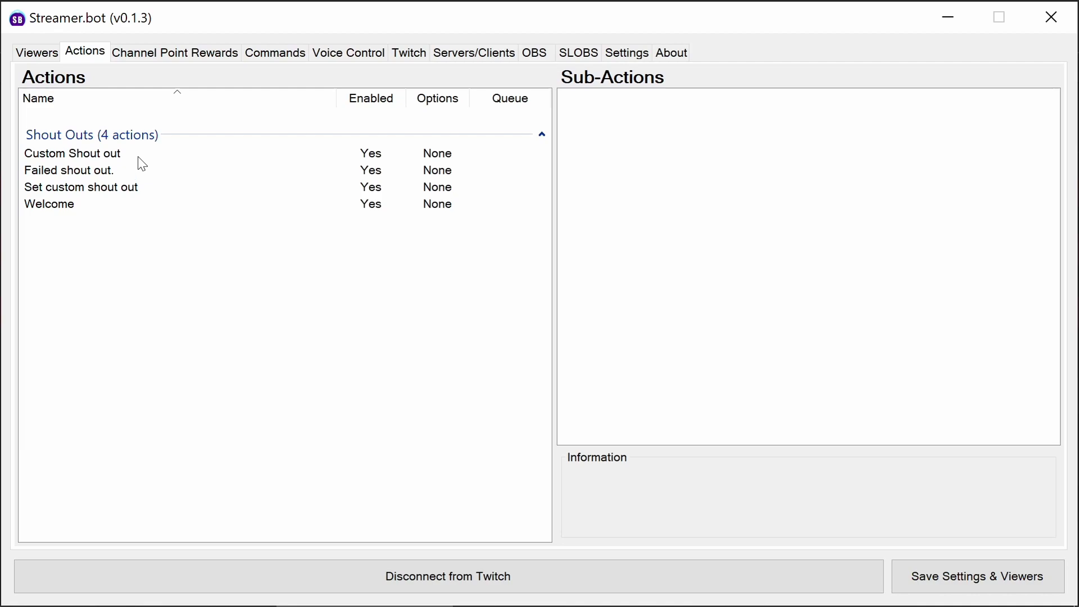
# - Add a !so chat command limited to Moderators that runs the Custom Shout out action
pyautogui.click(257, 54)
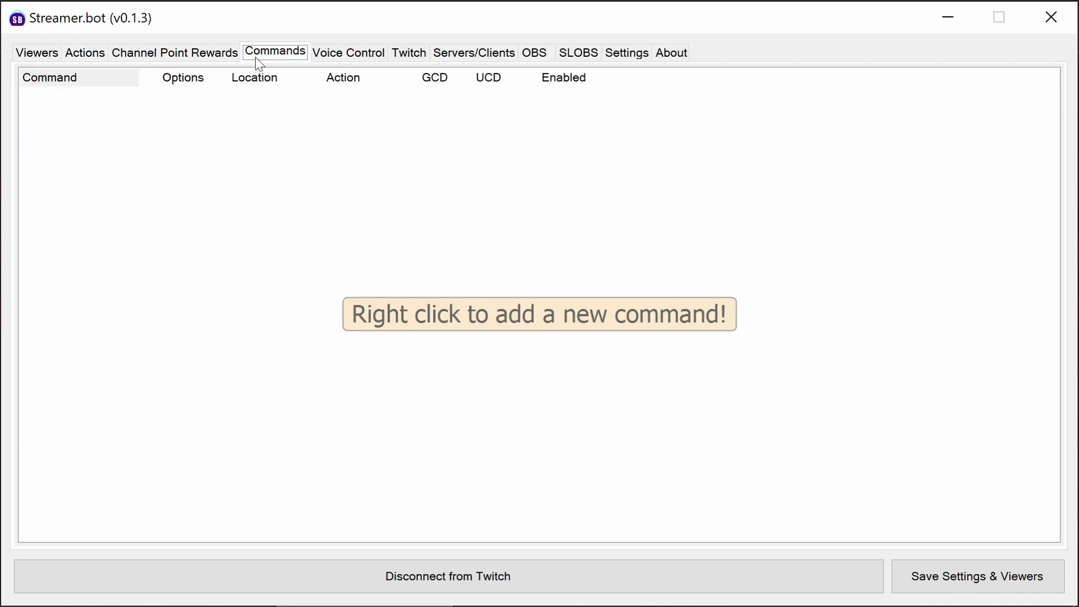
pyautogui.rightClick(227, 150)
pyautogui.click(258, 161)
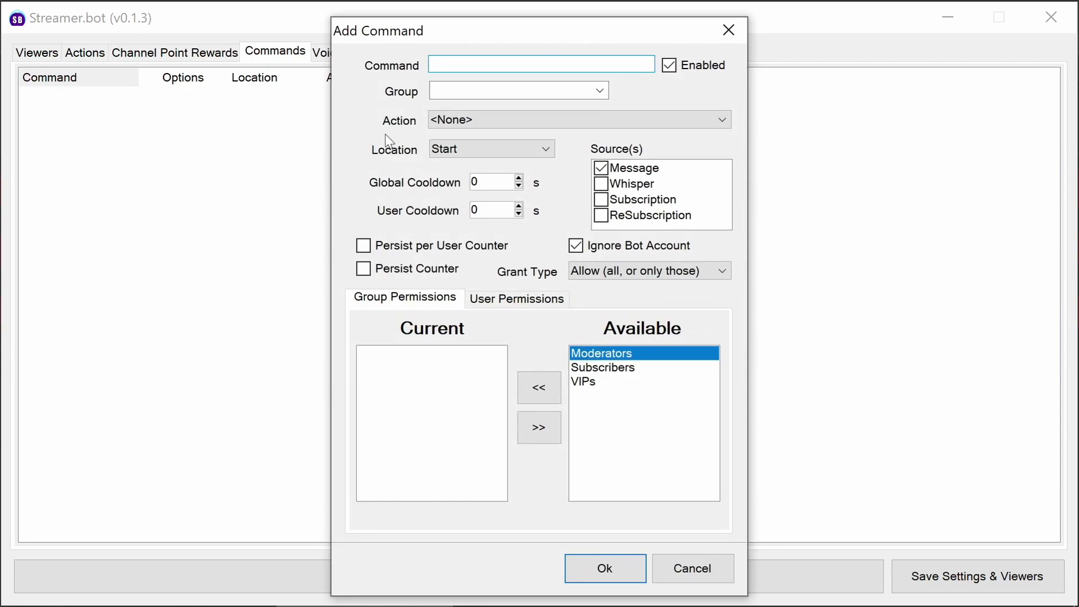
pyautogui.write('!so')
pyautogui.click(552, 384)
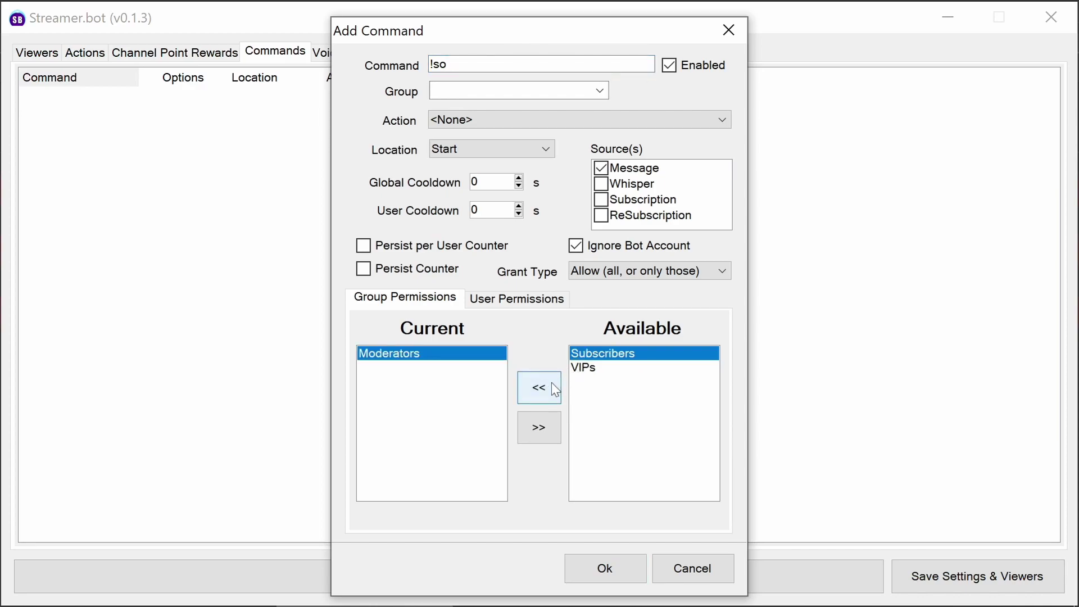
pyautogui.click(565, 113)
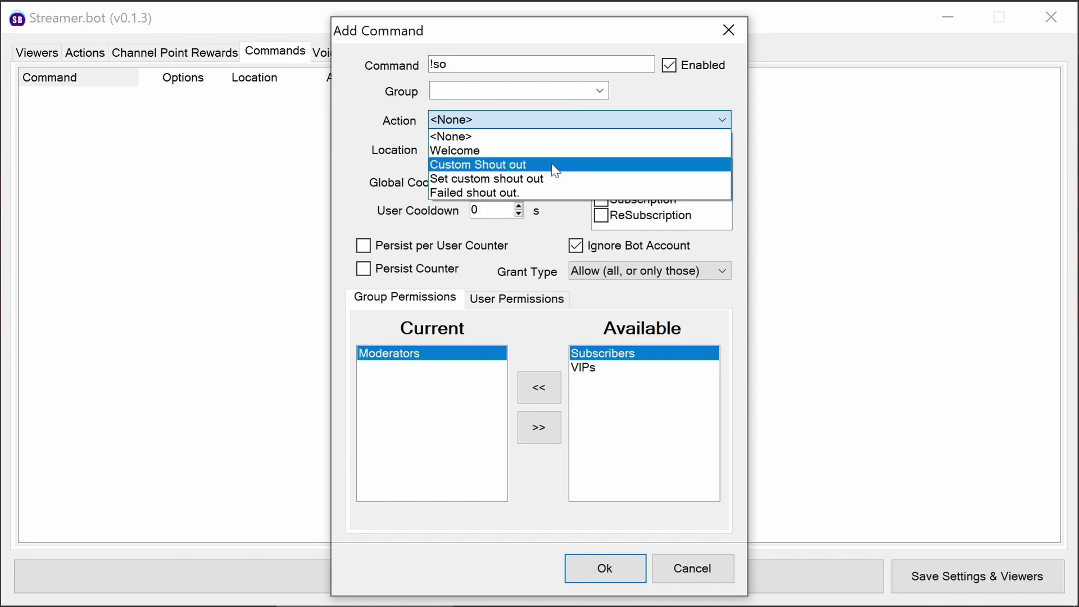
pyautogui.click(556, 168)
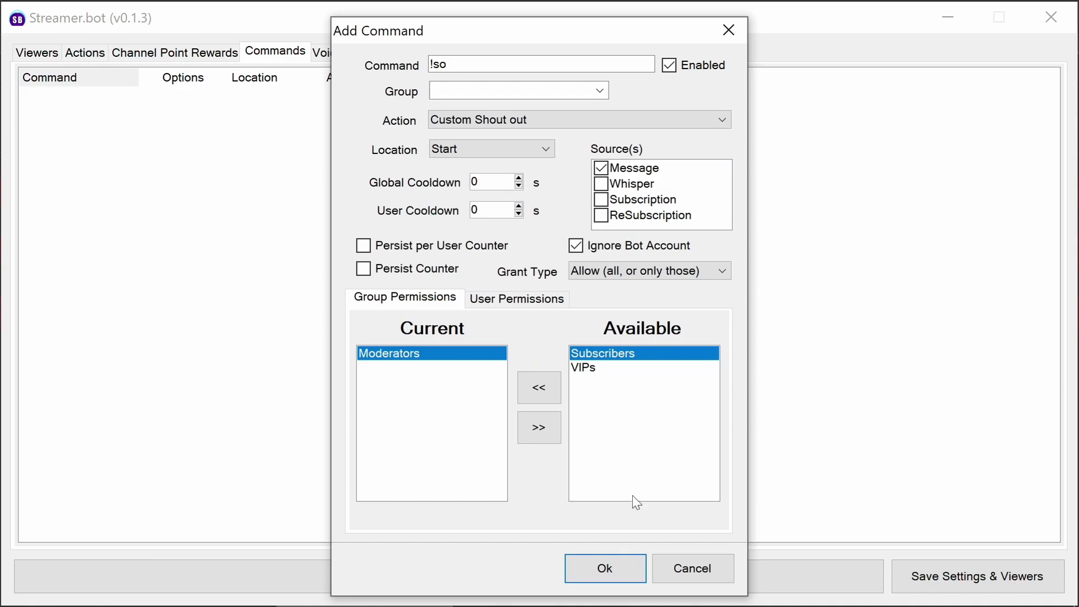
pyautogui.click(630, 574)
# - Add a !setso chat command limited to Moderators that runs the Set custom shout out action
pyautogui.rightClick(305, 227)
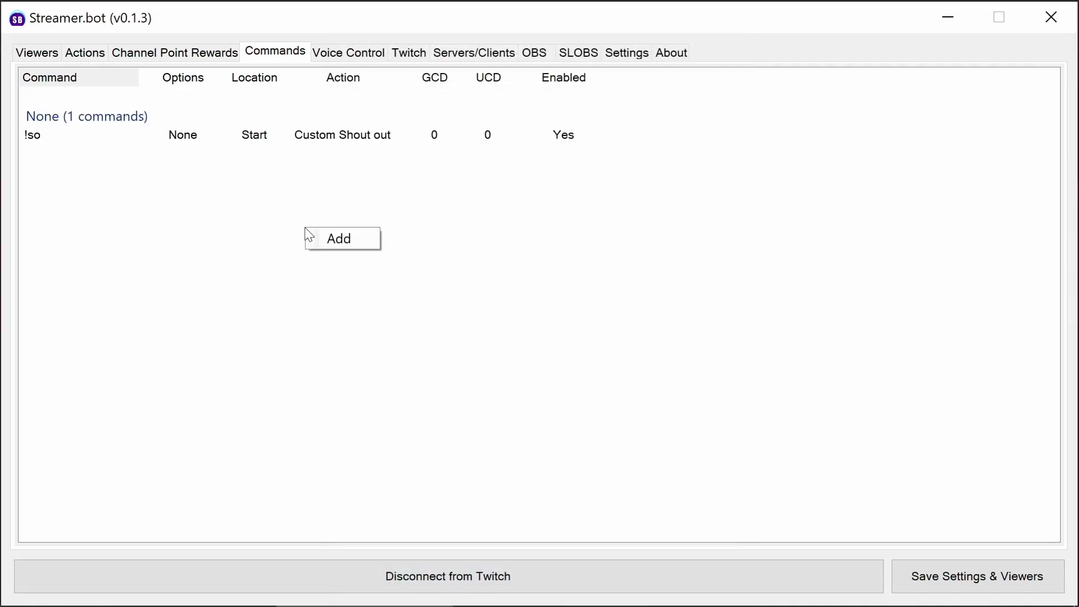
pyautogui.click(352, 250)
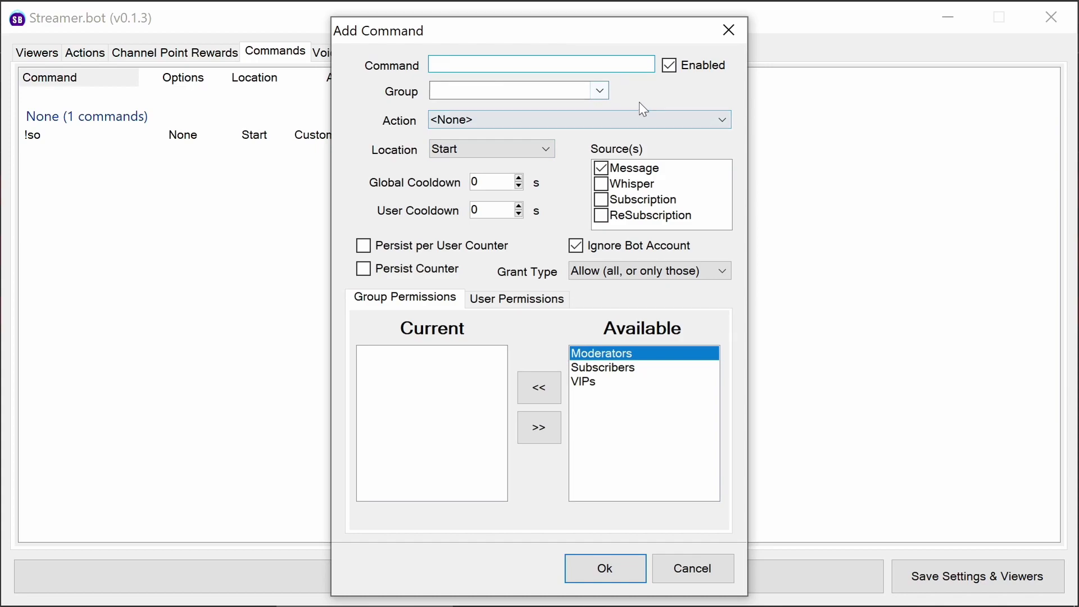
pyautogui.write('!setso')
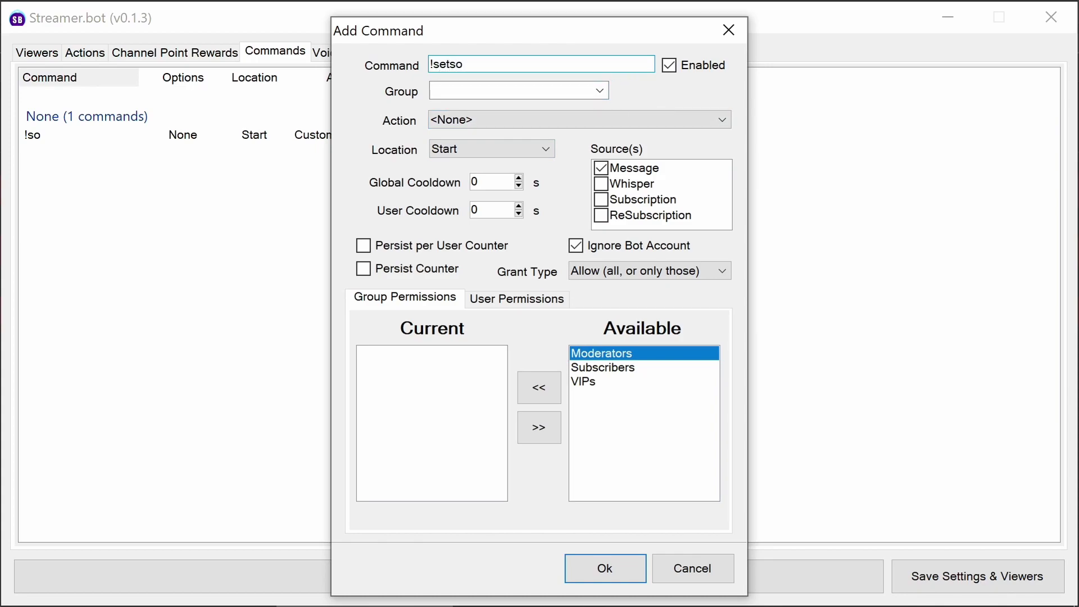
pyautogui.click(719, 118)
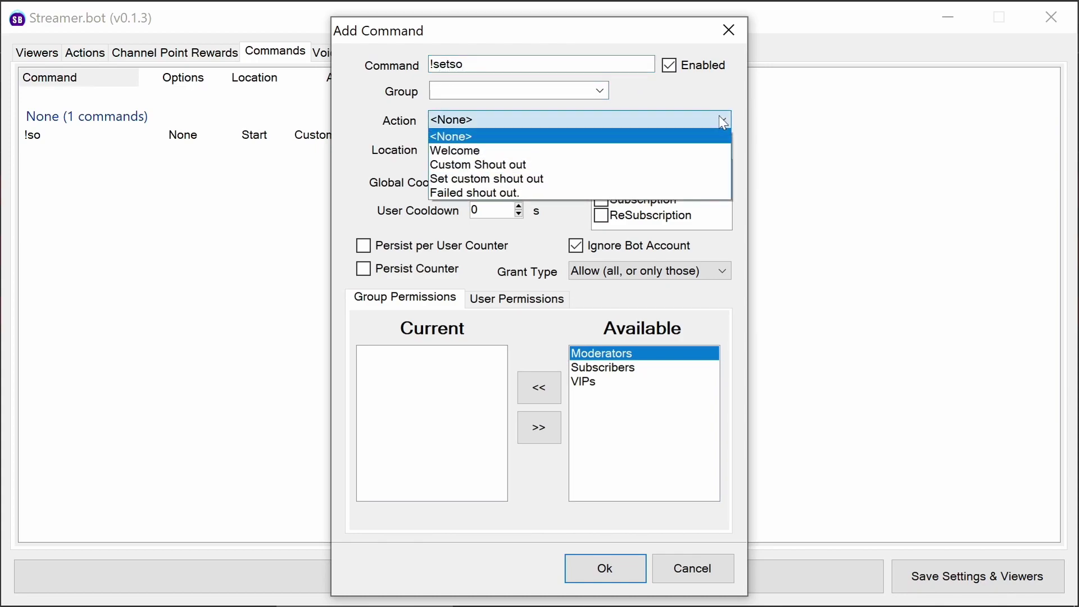
pyautogui.click(645, 179)
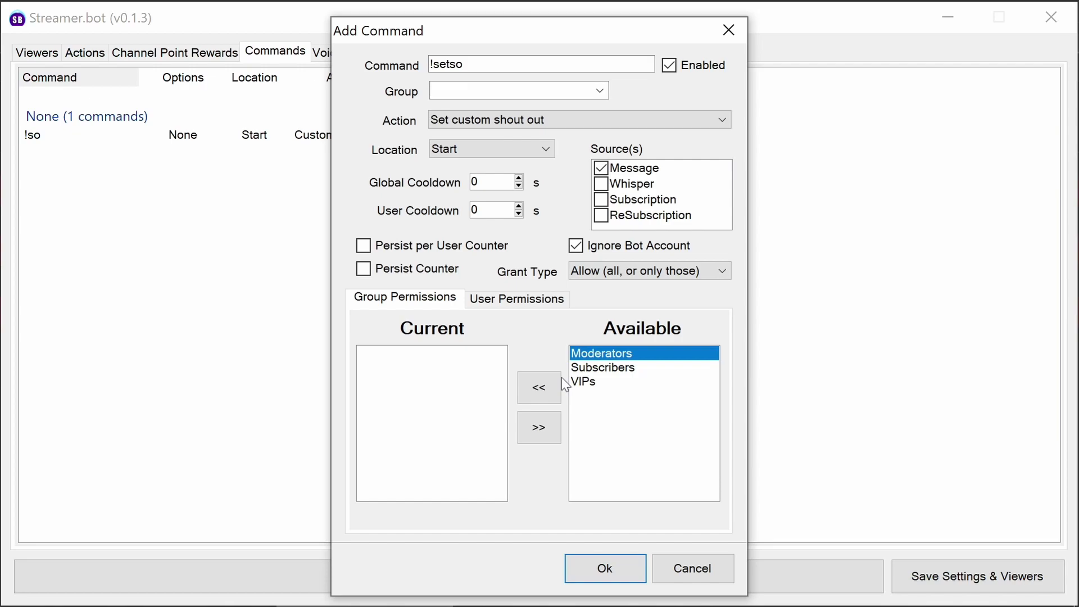
pyautogui.click(556, 392)
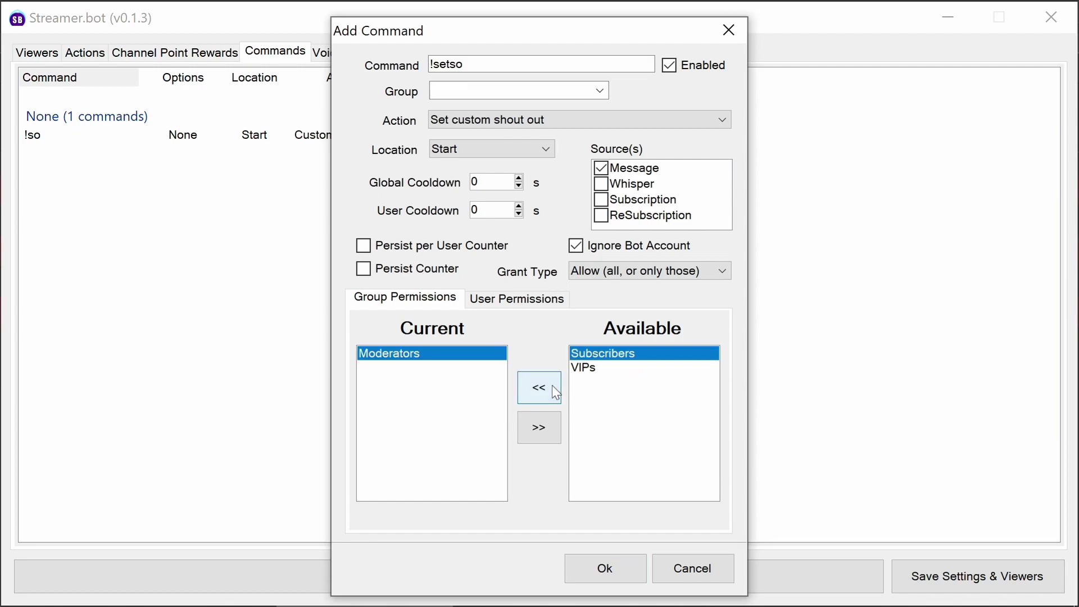
pyautogui.click(606, 572)
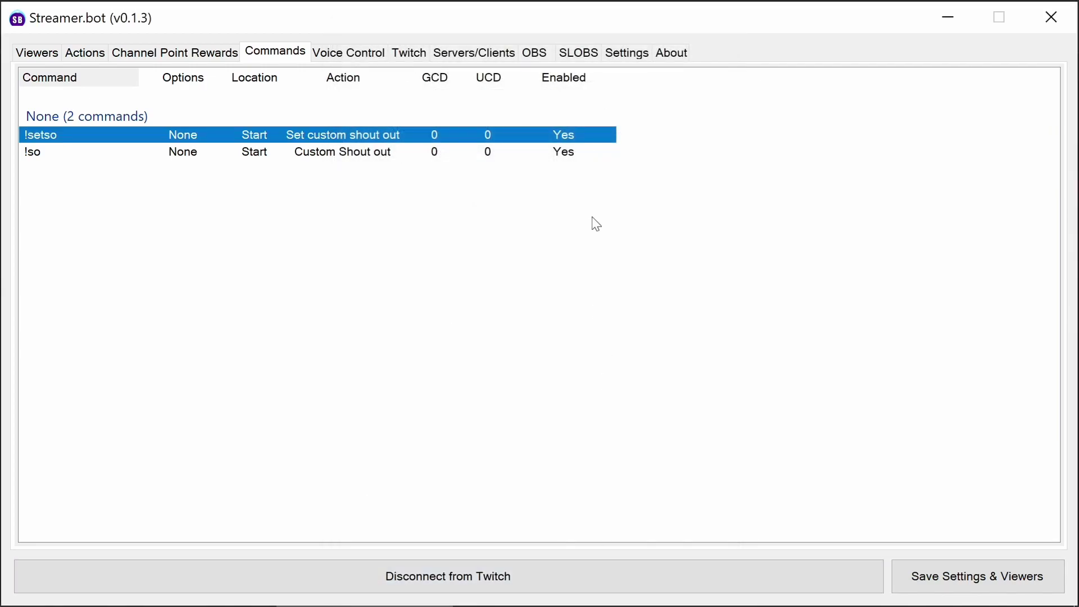
# - Assign the Welcome action to the First Words event and reset its cache
pyautogui.click(627, 52)
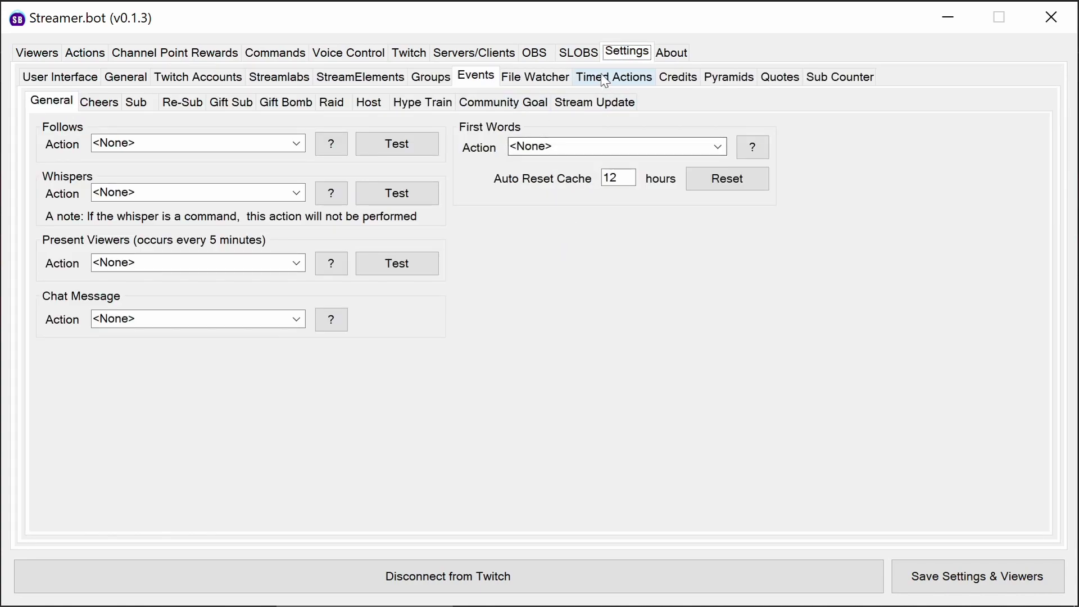
pyautogui.click(476, 76)
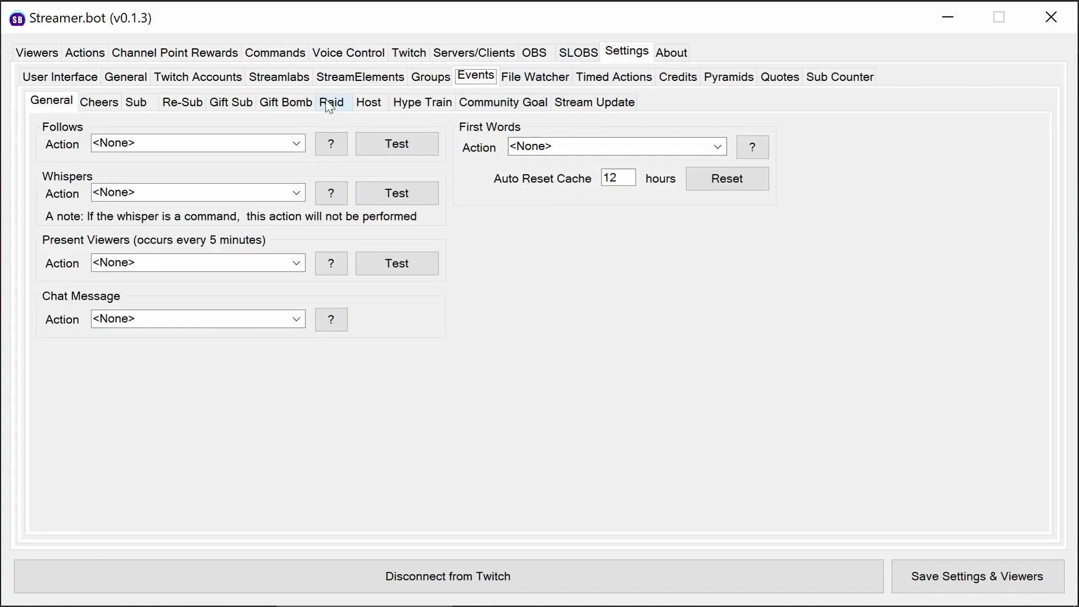
pyautogui.click(40, 102)
pyautogui.click(716, 146)
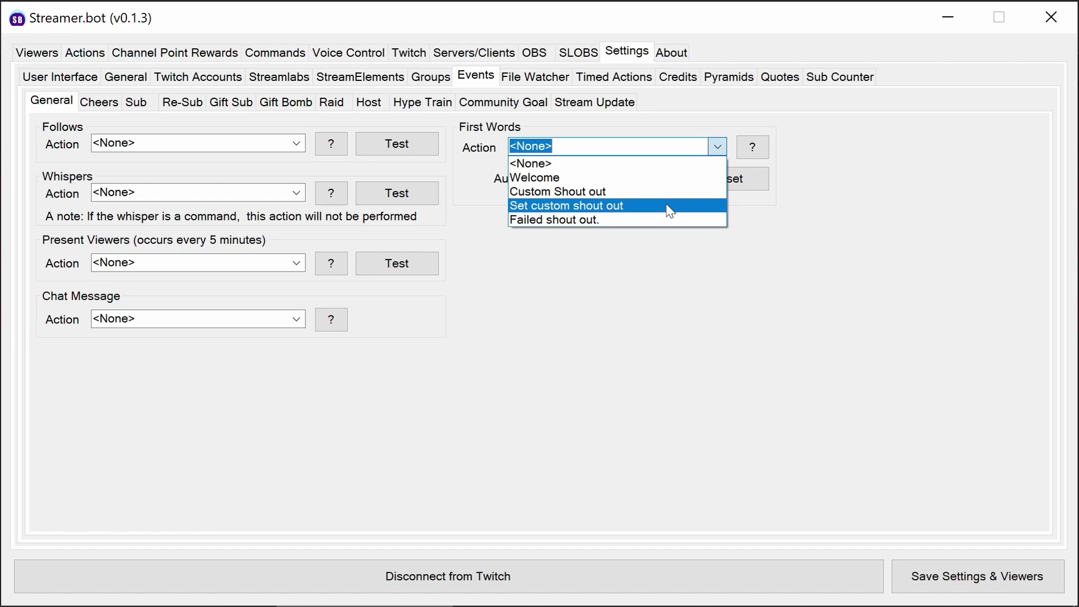
pyautogui.click(651, 177)
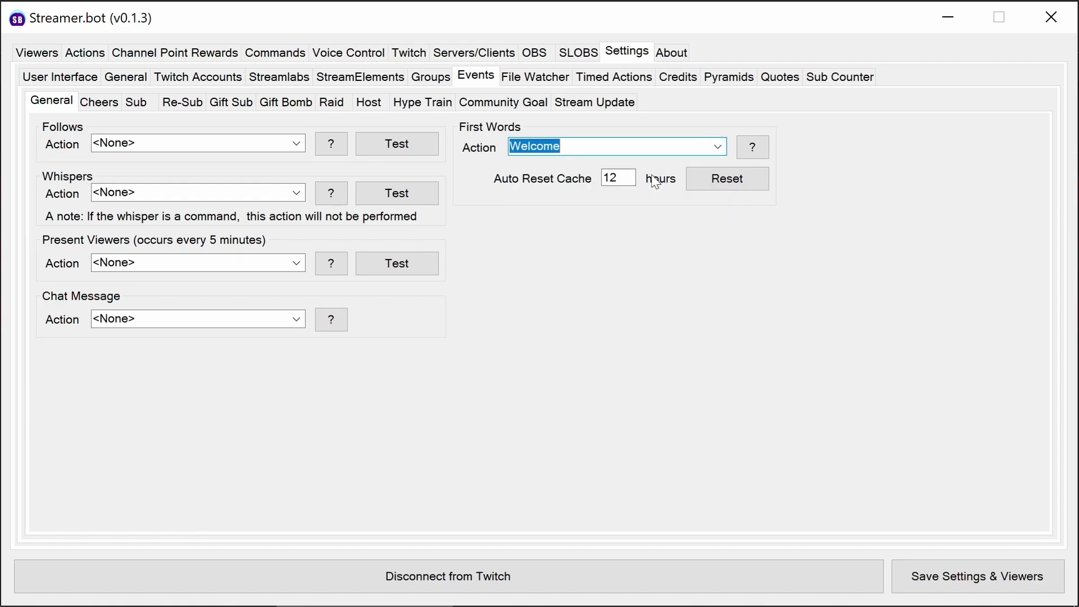
pyautogui.click(727, 188)
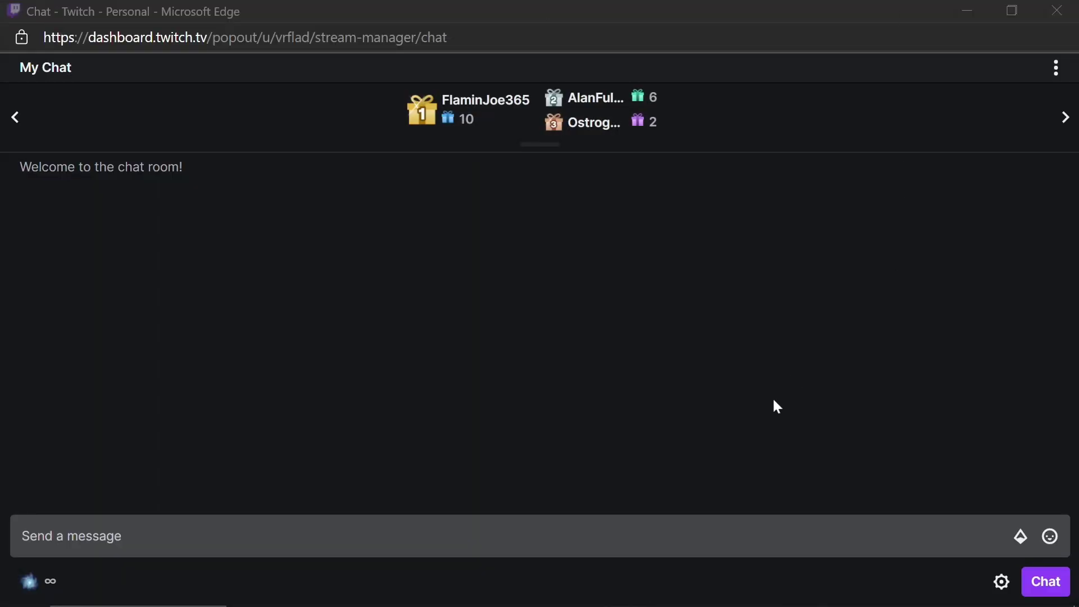
# - In the Twitch chat, send "hello" and use !setso to give the channel's username the shout-out "The creator of the Streamer bot bites videos is here!"
pyautogui.click(756, 536)
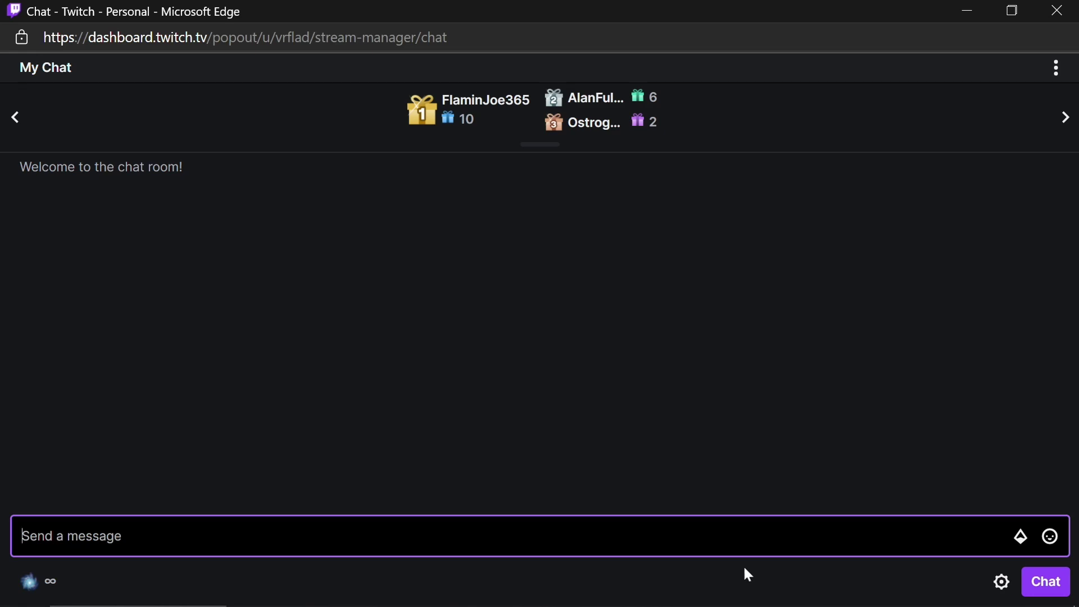
pyautogui.write('hello')
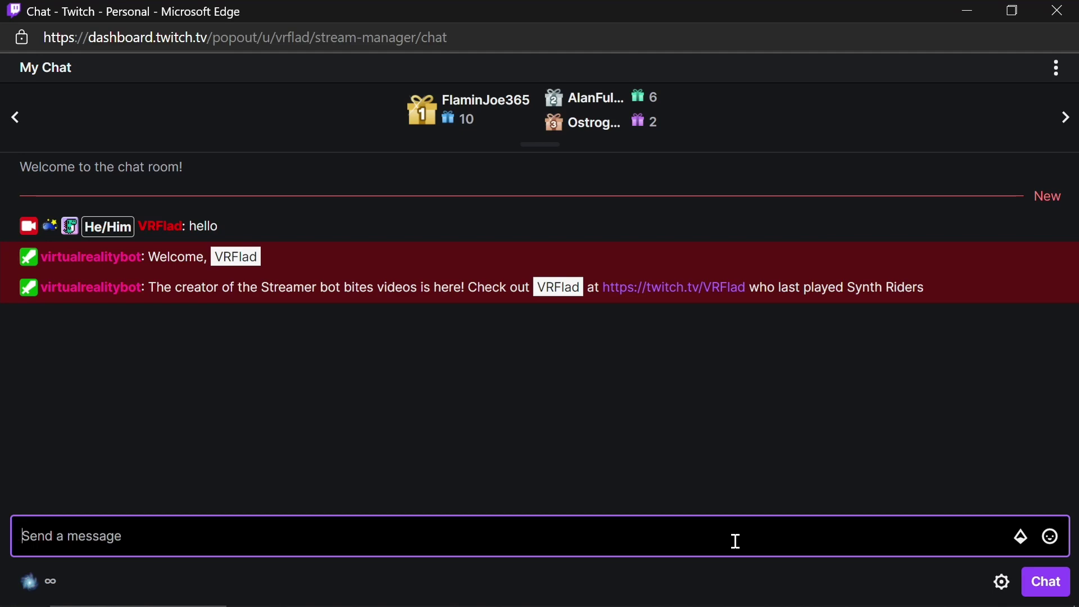
pyautogui.write('!setso vrflad The creator of the Streamer bot bites videos is here!')
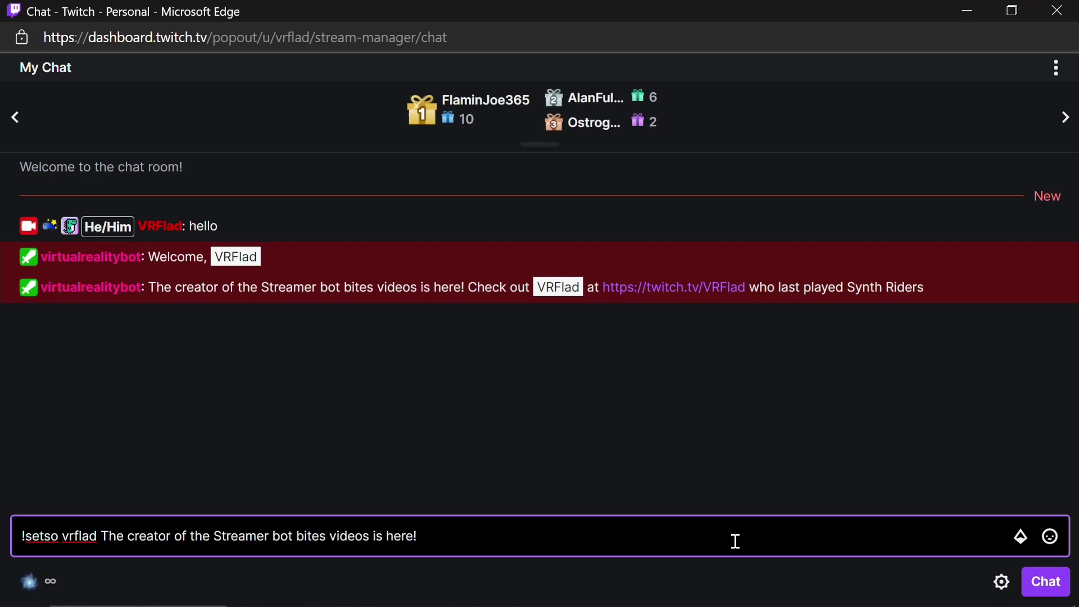
pyautogui.press('Return')
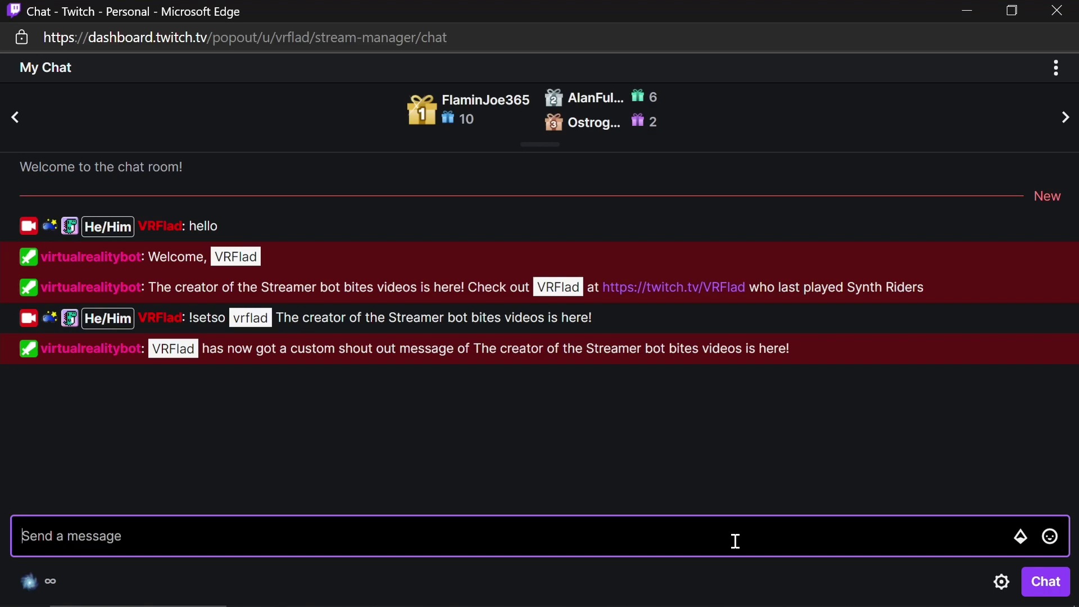
# - Send the !so command with the channel's own username in the chat to test the custom shout-out
pyautogui.write('!so')
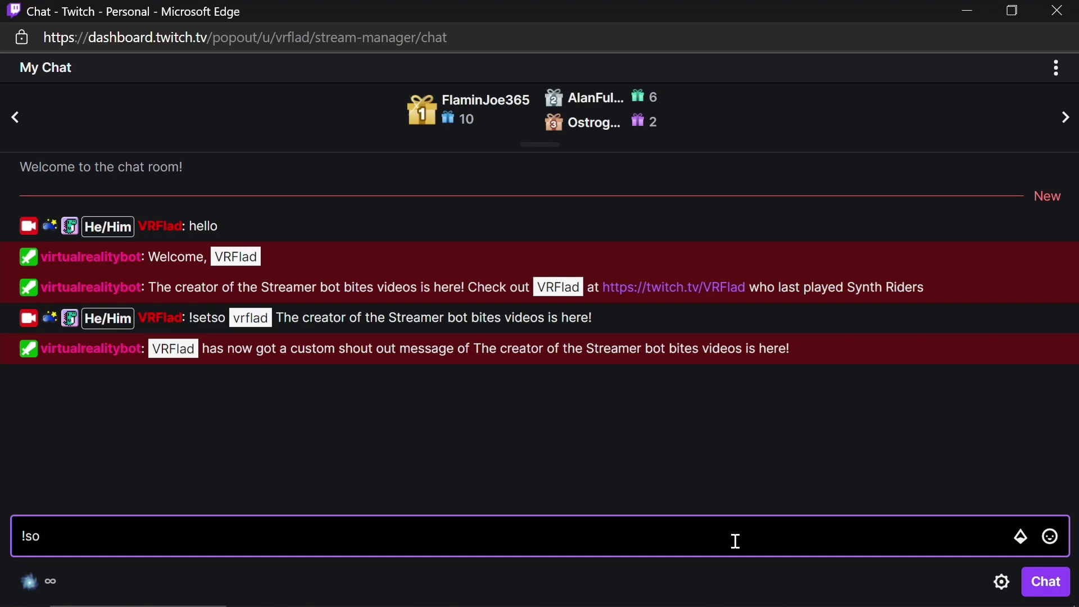
pyautogui.write(' vrflad')
pyautogui.press('Return')
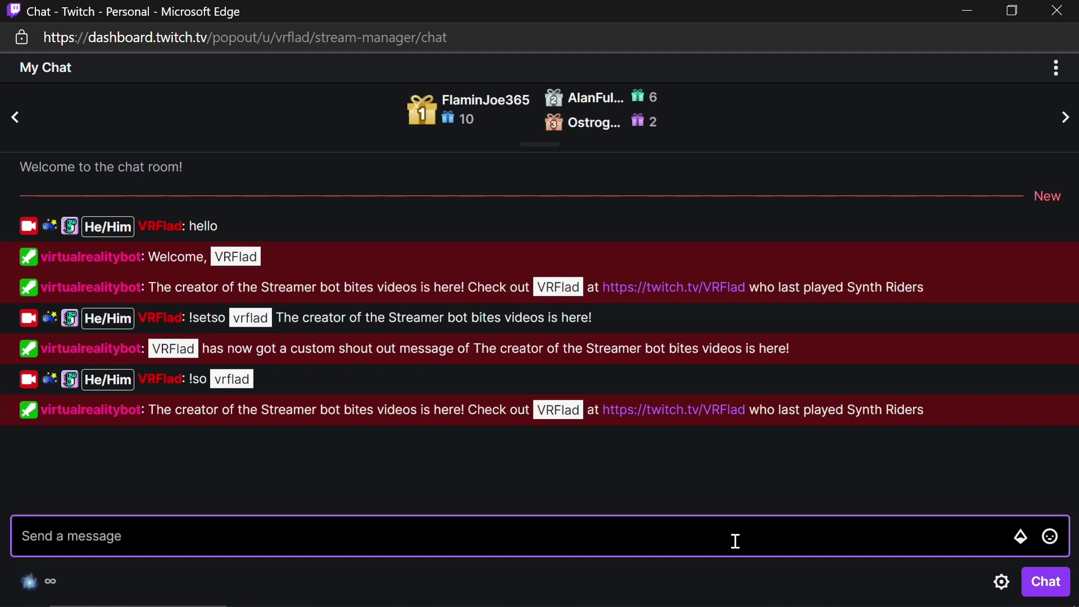
# - Reset the First Words cache in Streamer.bot and send "hi" in the Twitch chat to test the welcome again
pyautogui.hotkey('alt', 'Tab')
pyautogui.click(717, 187)
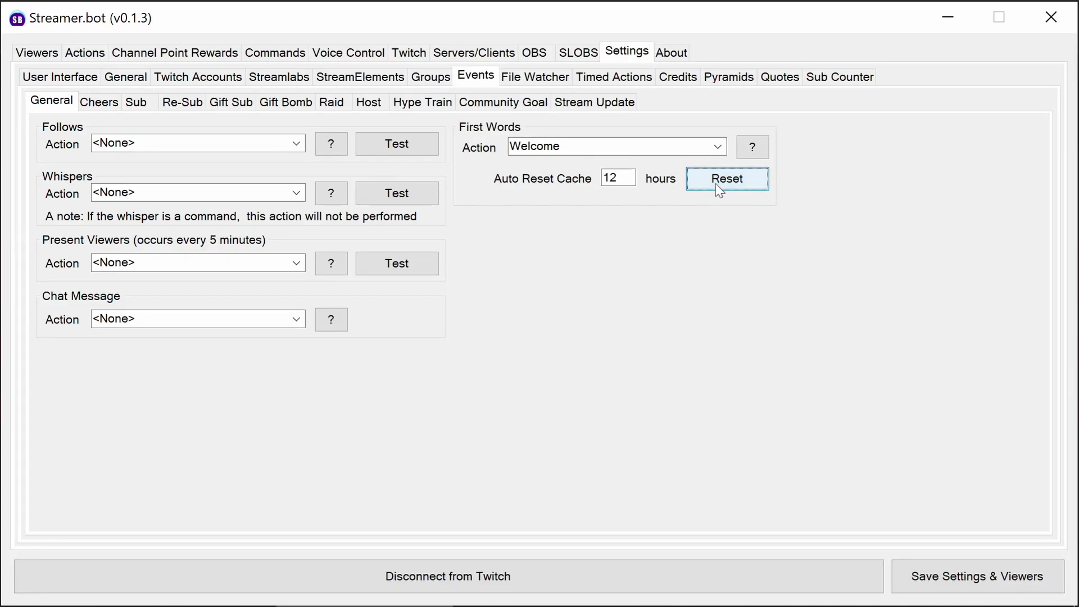
pyautogui.hotkey('alt', 'Tab')
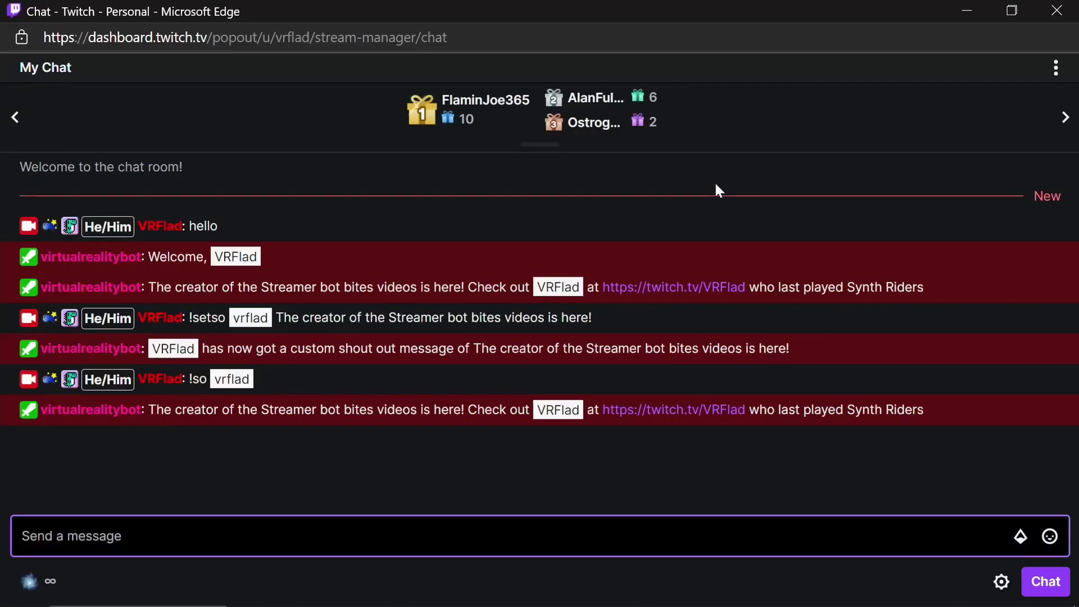
pyautogui.write('hi')
pyautogui.press('Return')
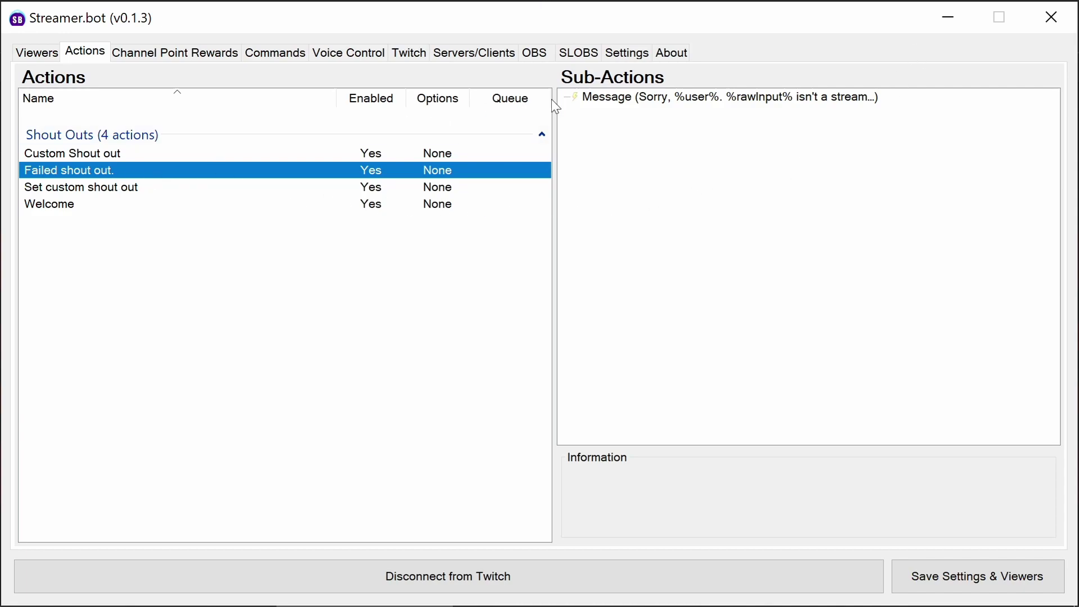
# - Review the message text of the Failed shout out action and accept it without edits
pyautogui.doubleClick(616, 100)
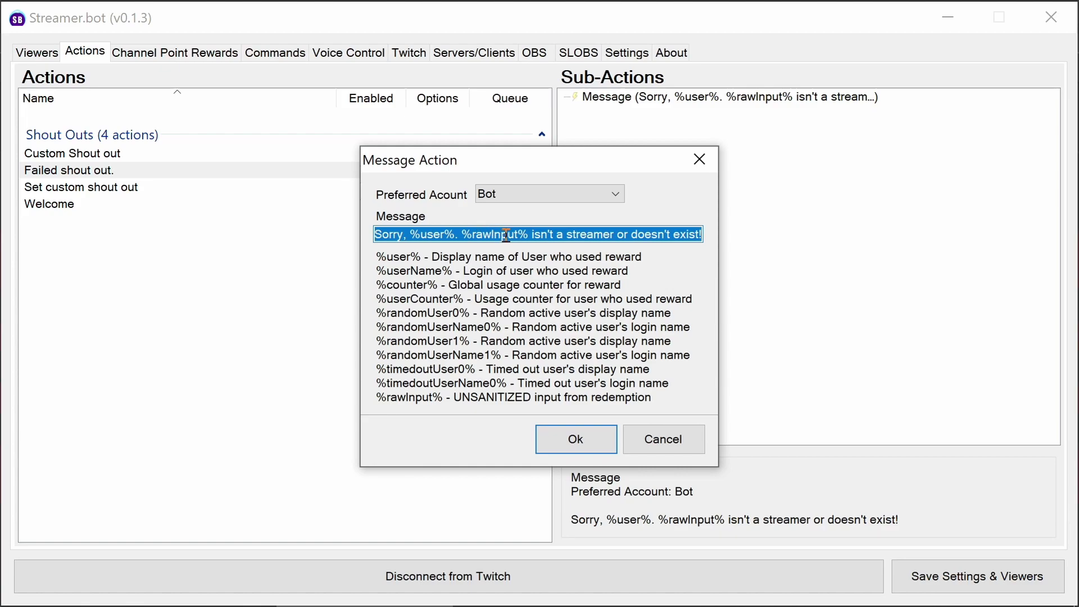
pyautogui.click(628, 235)
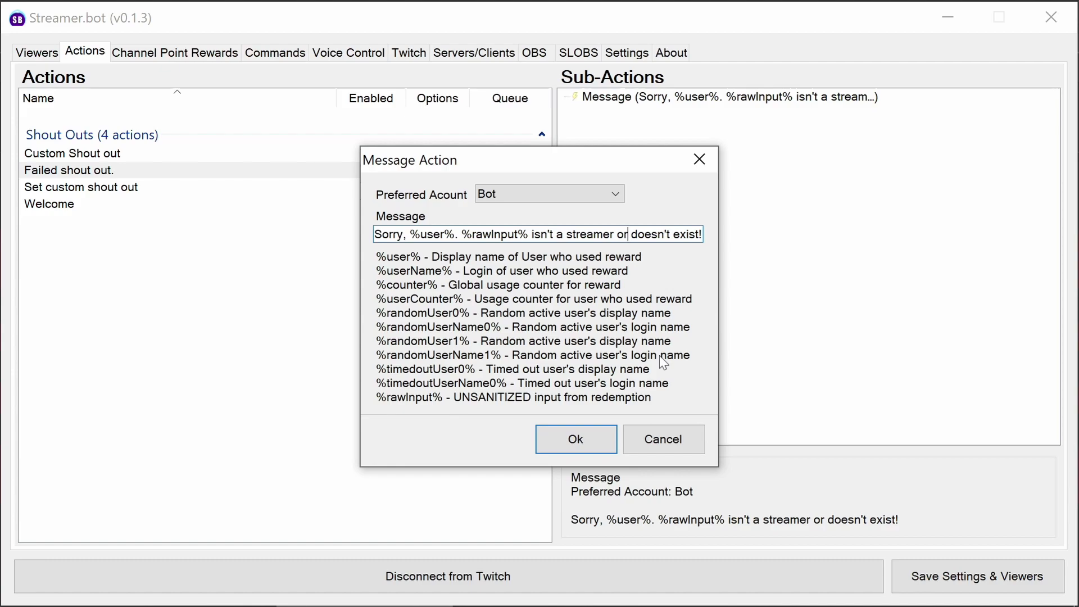
pyautogui.click(588, 441)
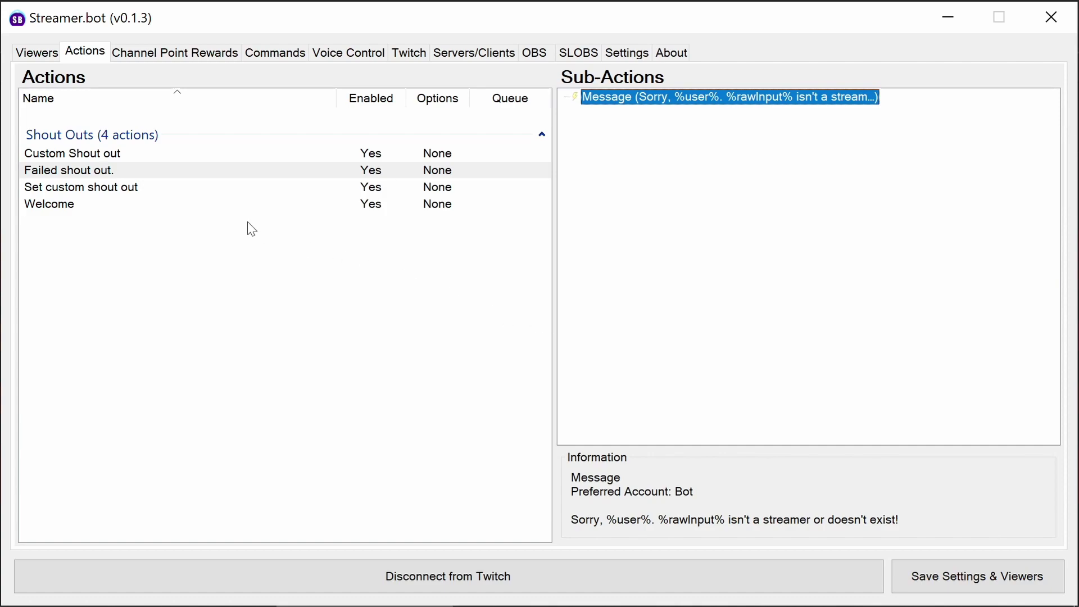
# - In the Set custom shout out action, examine the available Twitch sub-actions and the source type of the target info sub-action
pyautogui.click(114, 191)
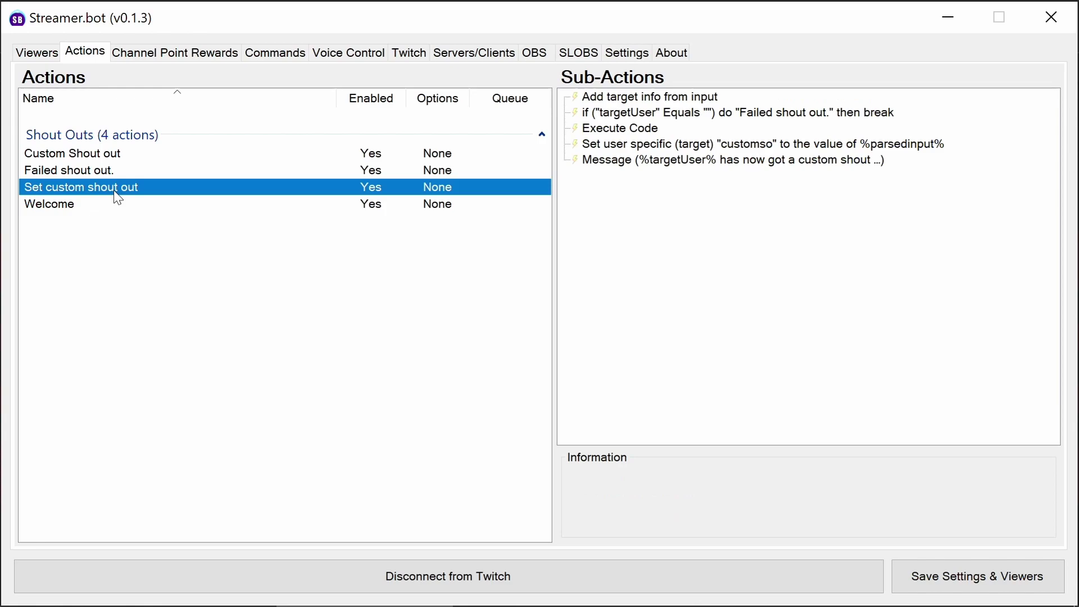
pyautogui.click(628, 104)
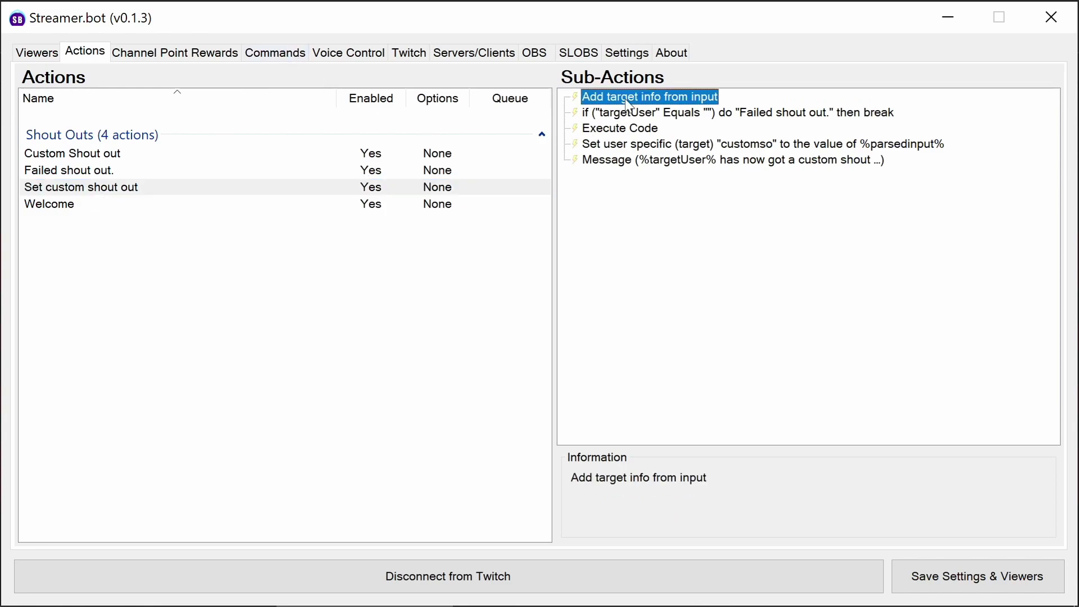
pyautogui.rightClick(645, 99)
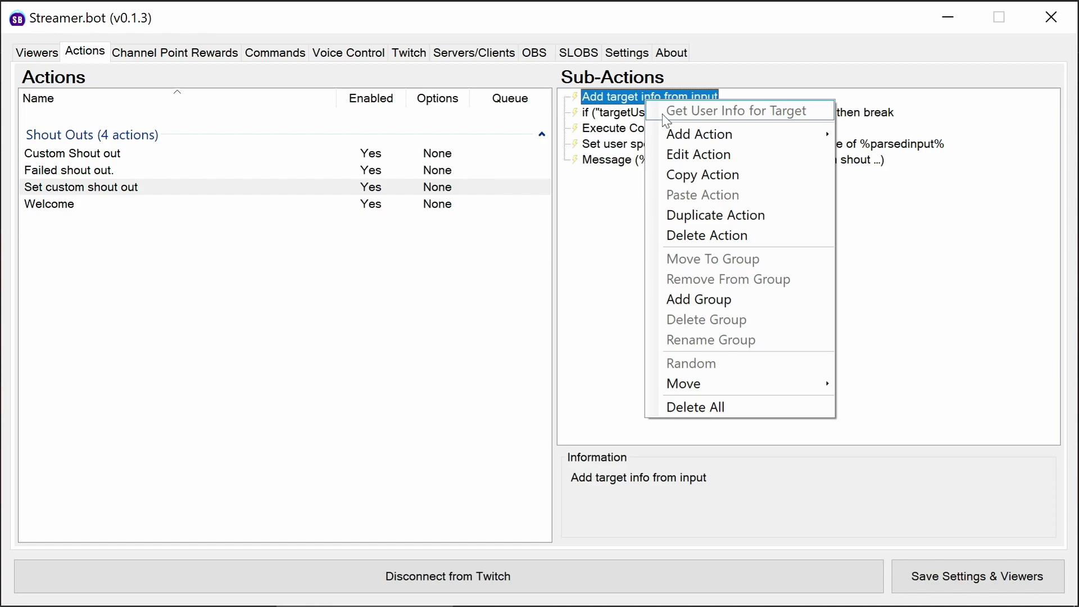
pyautogui.moveTo(689, 135)
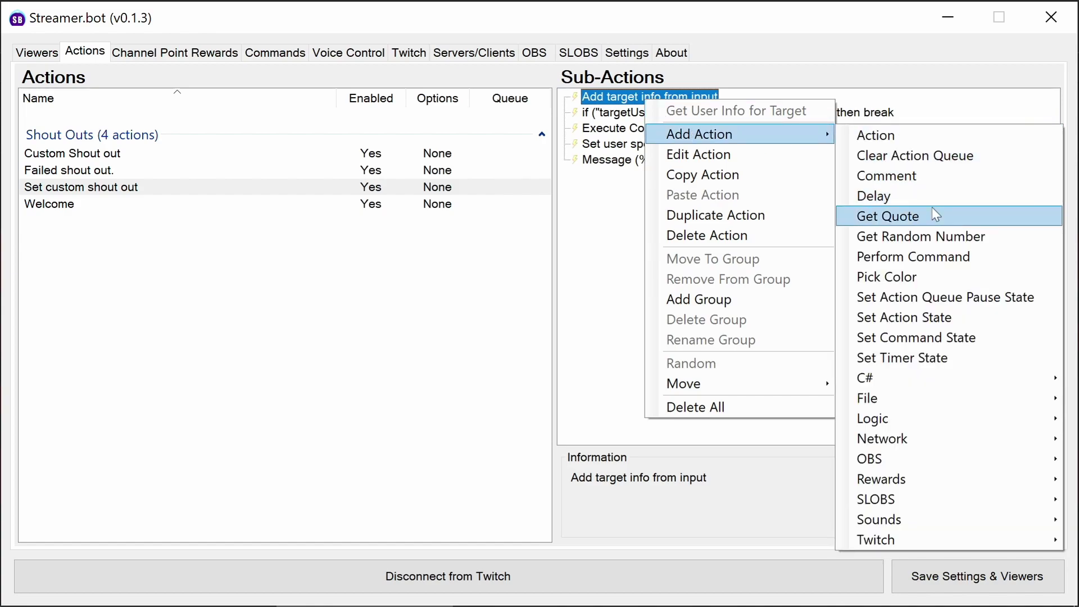
pyautogui.moveTo(939, 540)
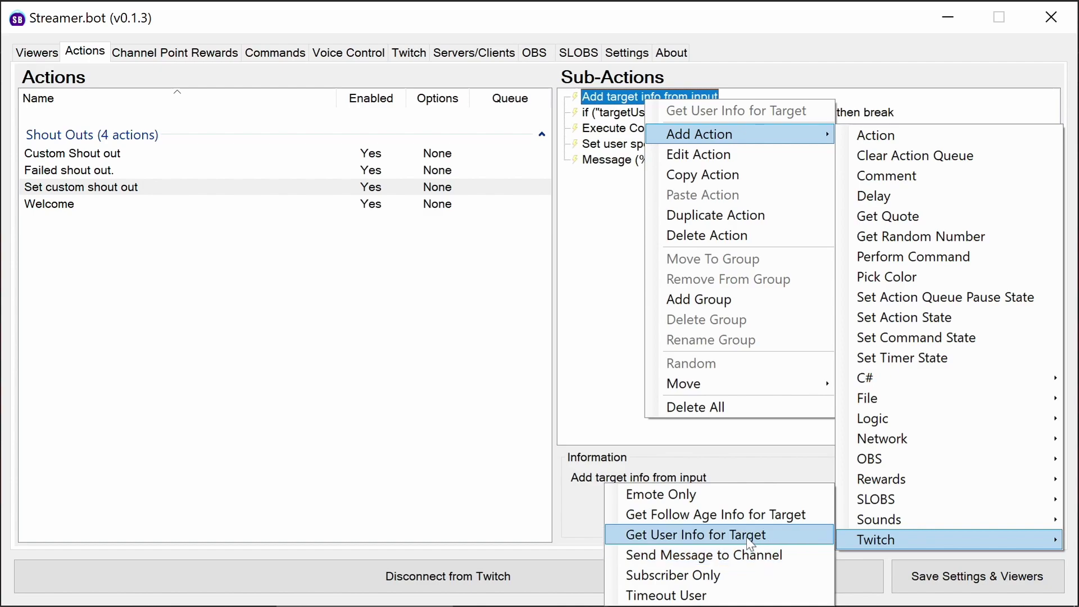
pyautogui.click(608, 103)
pyautogui.doubleClick(607, 100)
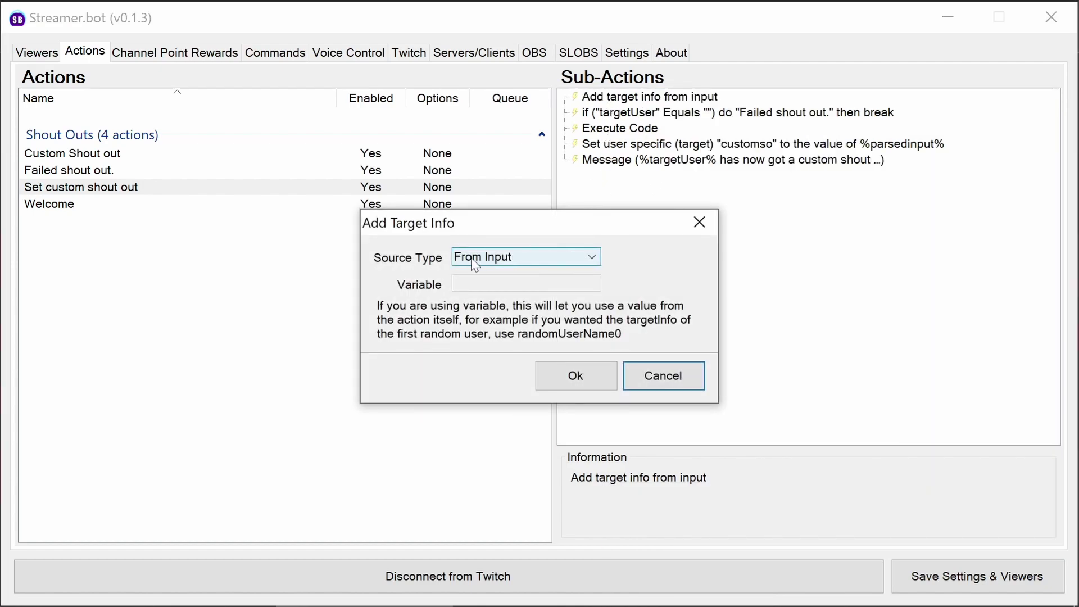
pyautogui.click(648, 378)
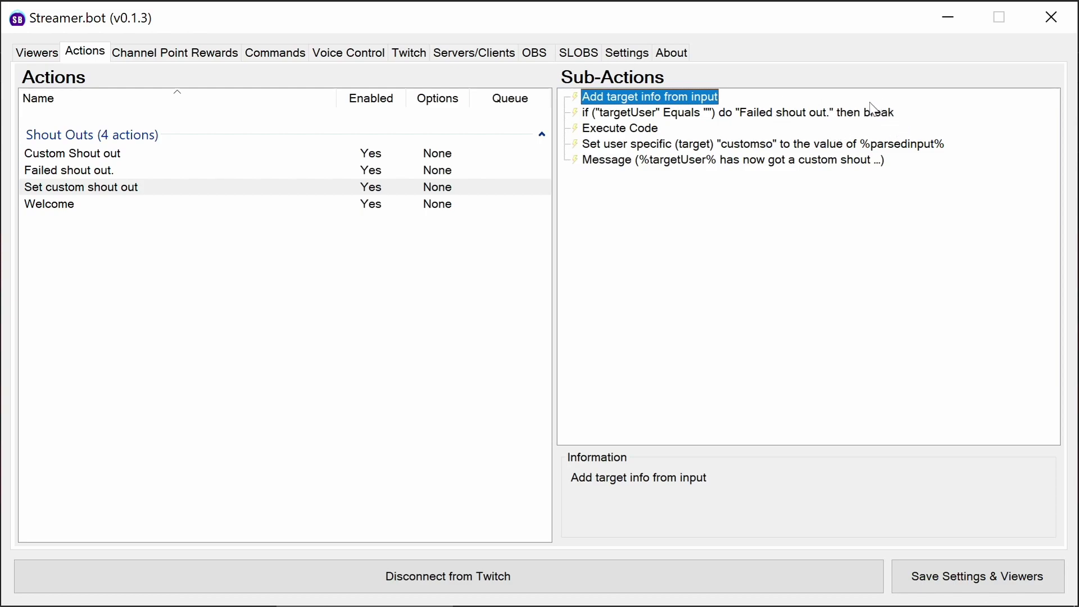
# - Examine the empty targetUser check and the Execute Code script, focusing on the line that sets the parsedinput argument
pyautogui.click(885, 116)
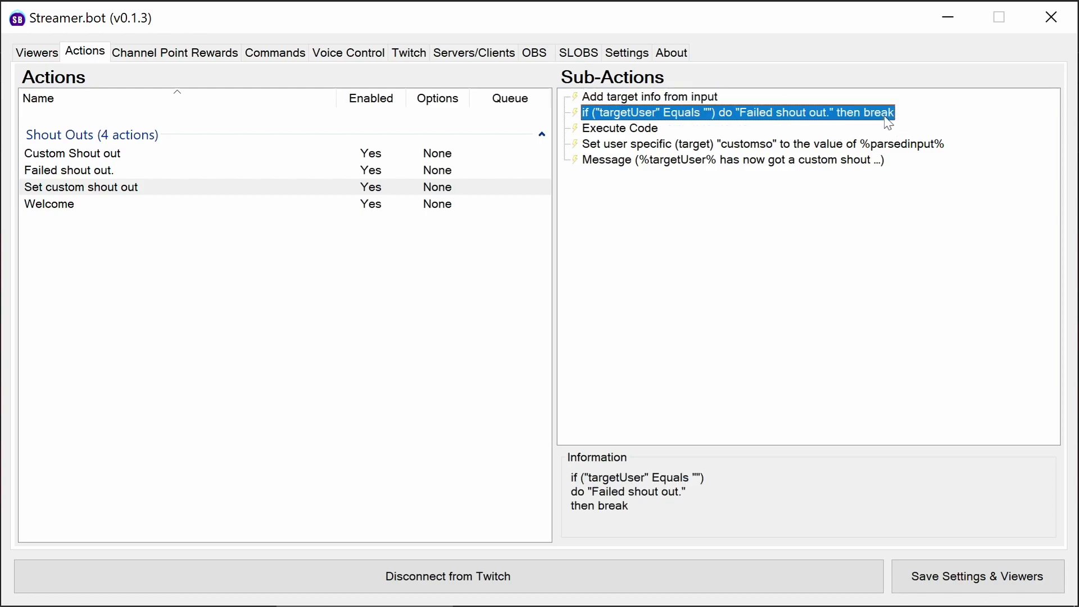
pyautogui.click(643, 130)
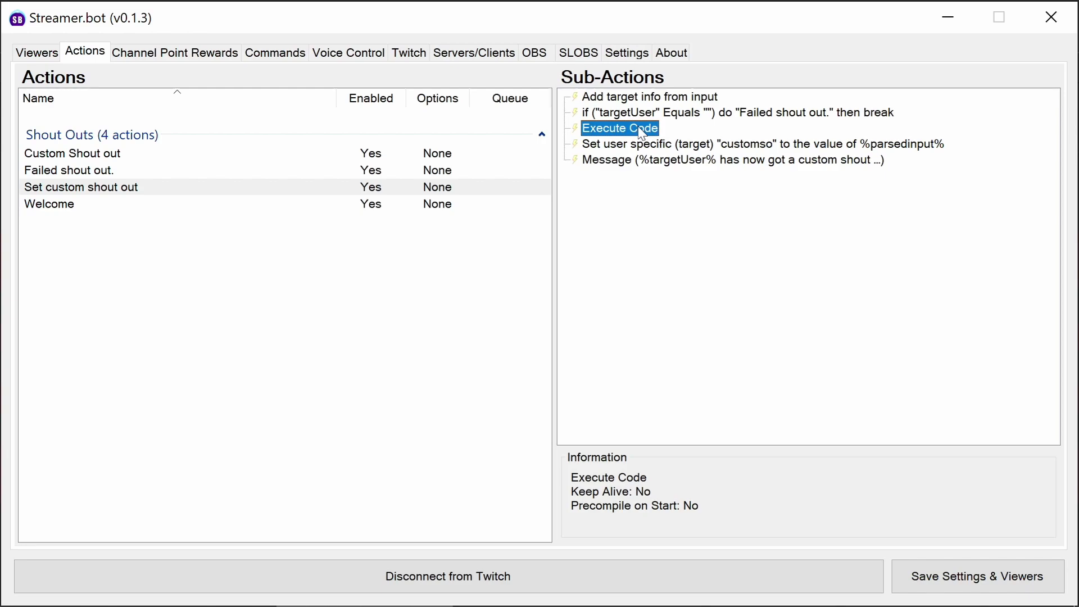
pyautogui.doubleClick(642, 131)
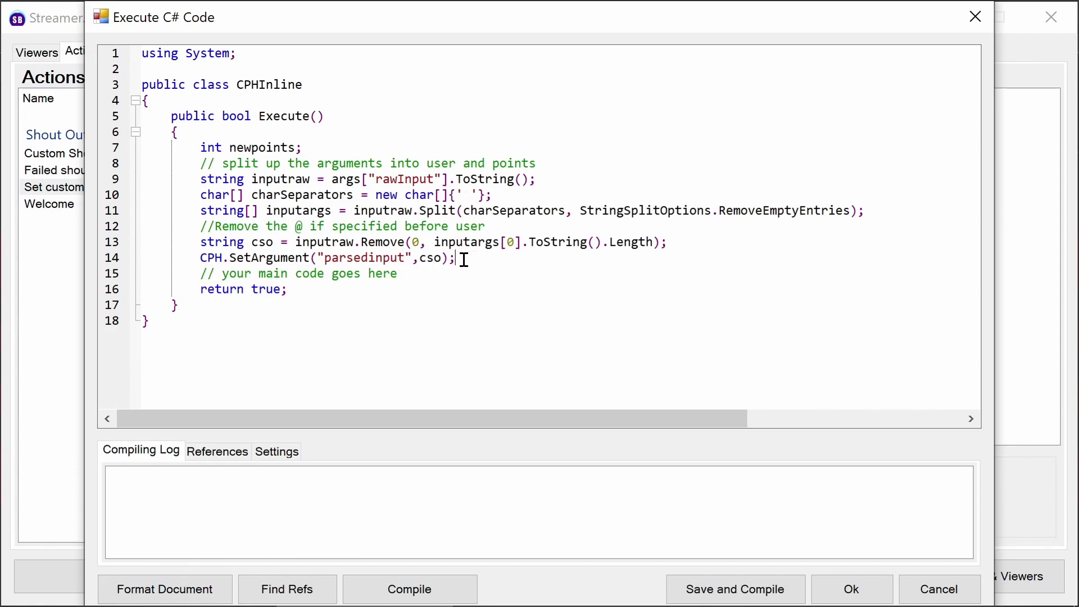
pyautogui.moveTo(459, 258); pyautogui.dragTo(201, 258)
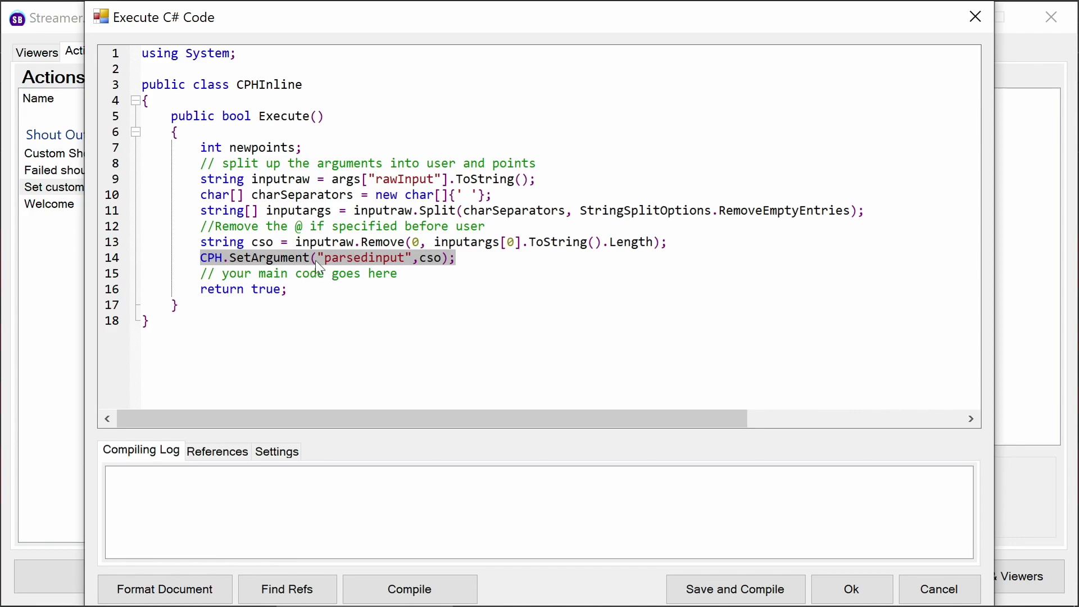
pyautogui.doubleClick(359, 259)
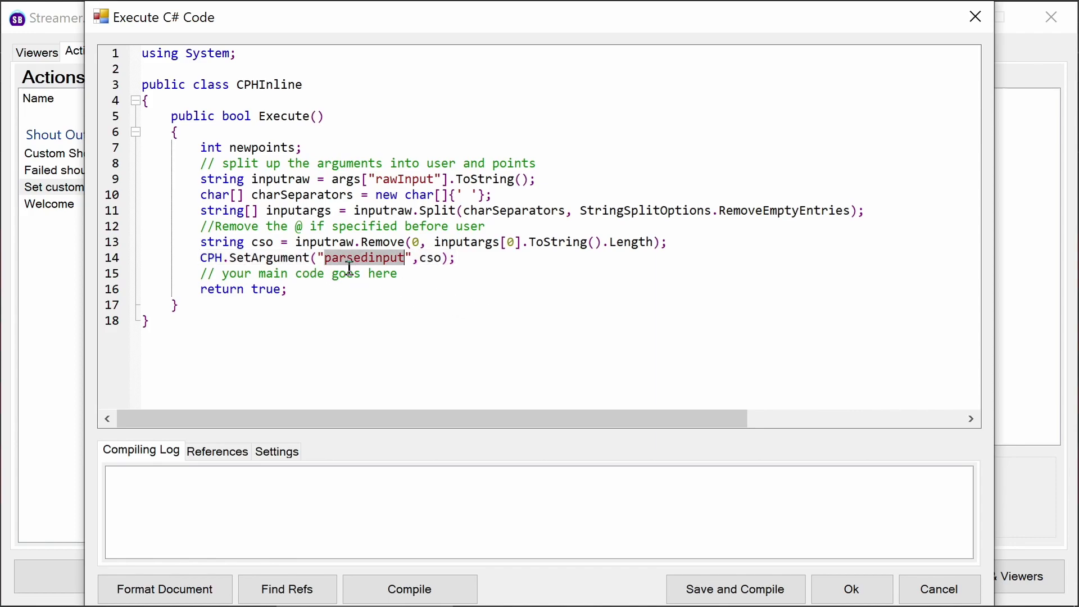
pyautogui.moveTo(354, 259)
pyautogui.mouseDown()
pyautogui.moveTo(394, 274)
pyautogui.moveTo(366, 264)
pyautogui.mouseUp()
pyautogui.click(917, 591)
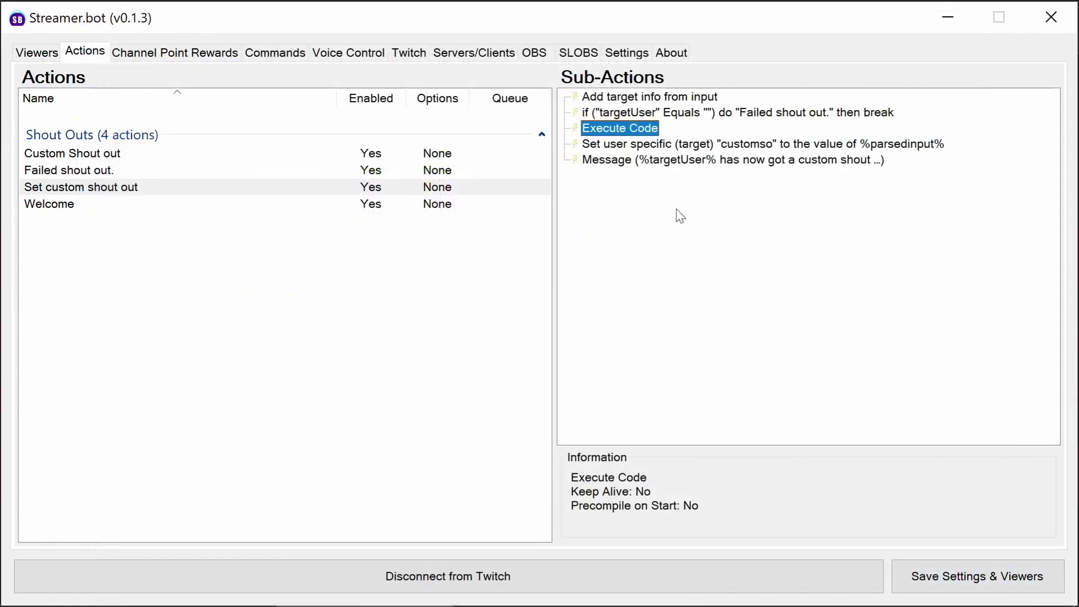
# - Review the sub-action storing customso for the target user, accept it without edits, and check the closing message's text
pyautogui.click(677, 145)
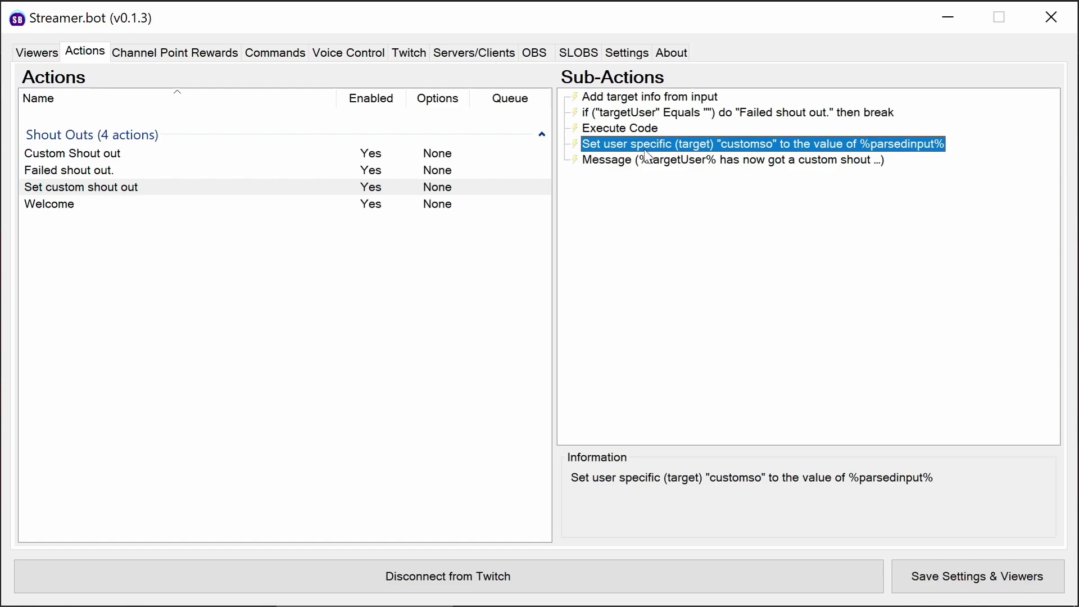
pyautogui.doubleClick(647, 148)
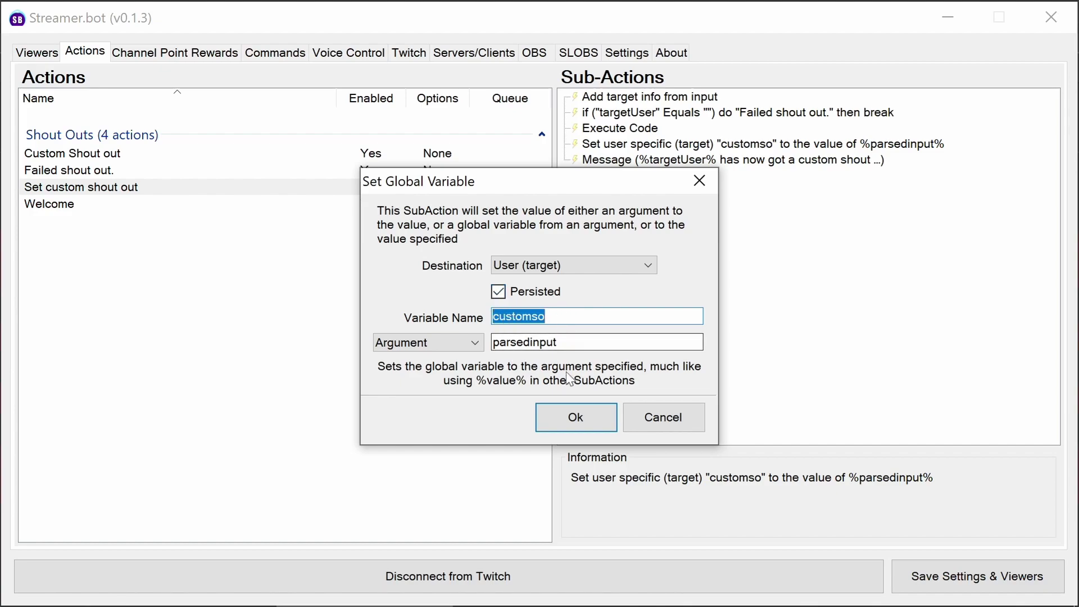
pyautogui.click(576, 418)
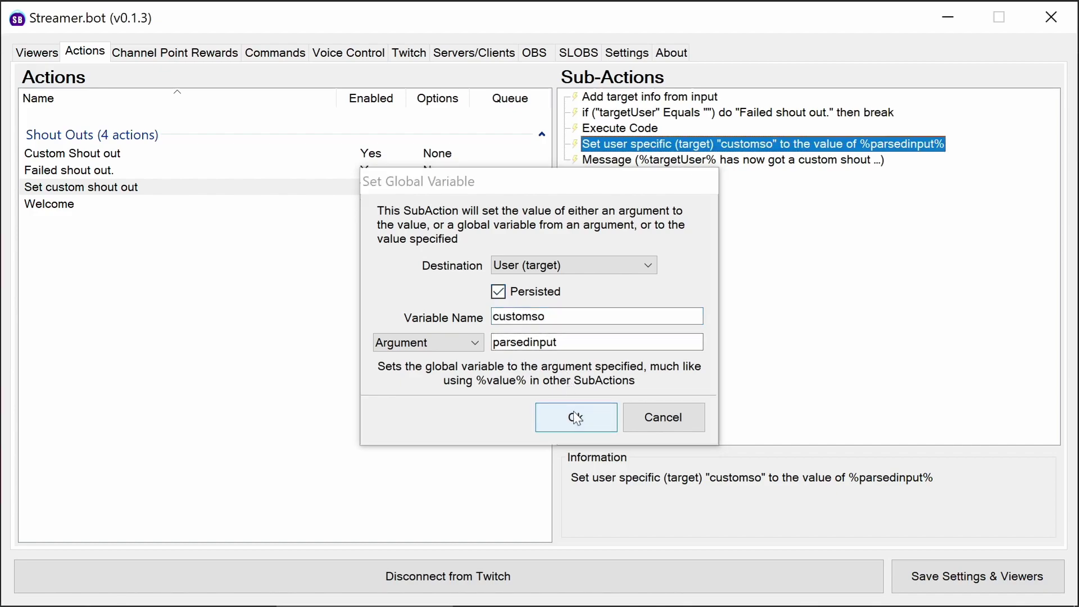
pyautogui.click(676, 161)
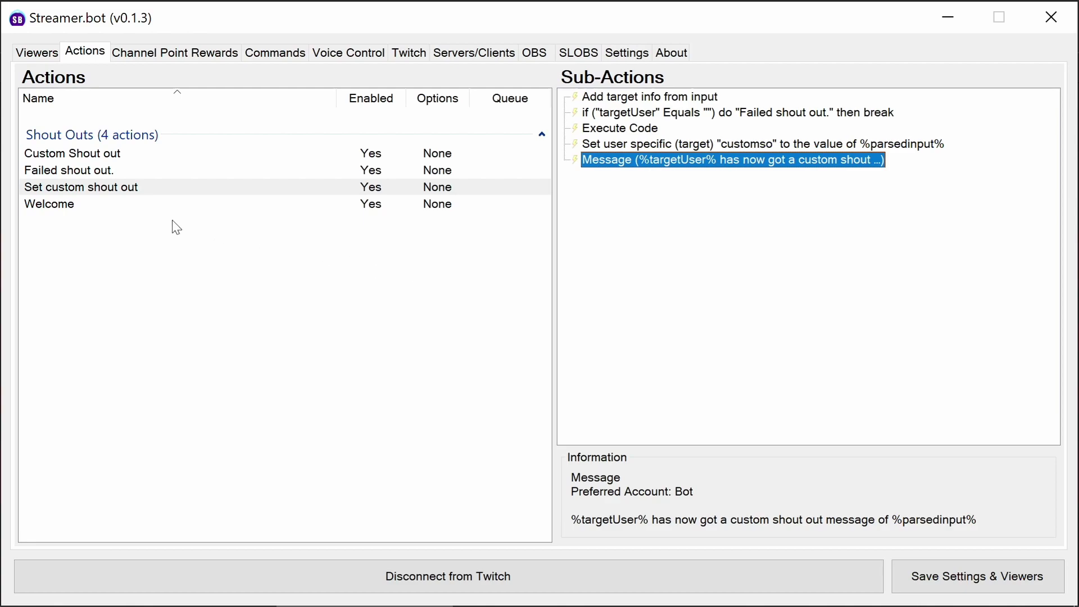
# - Examine each sub-action of the Custom Shout out action, including the targetUser and game checks and the customso lookup
pyautogui.click(85, 154)
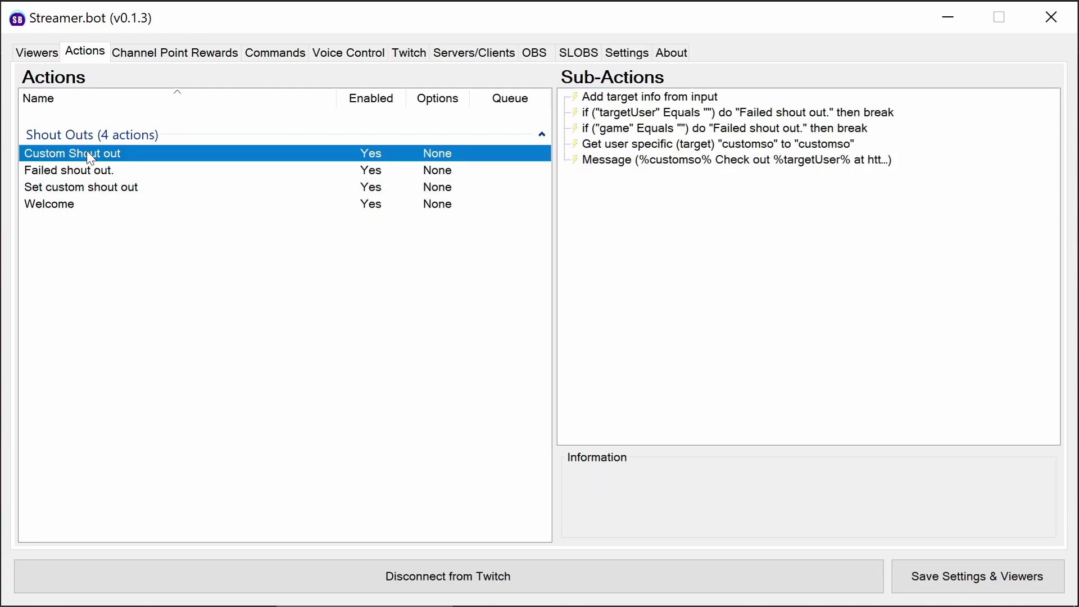
pyautogui.click(669, 99)
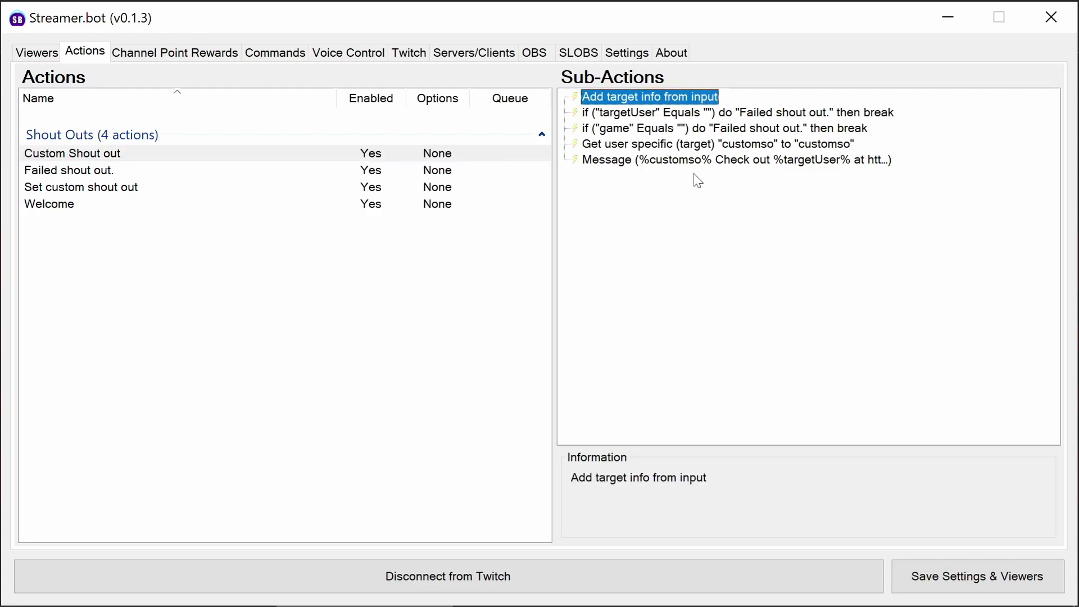
pyautogui.click(704, 115)
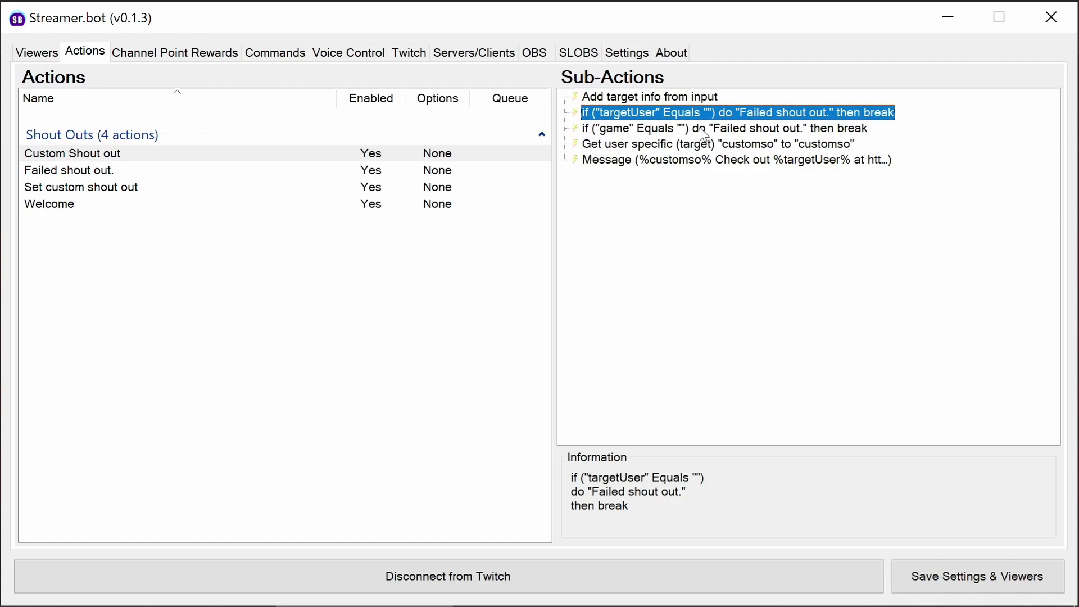
pyautogui.click(702, 130)
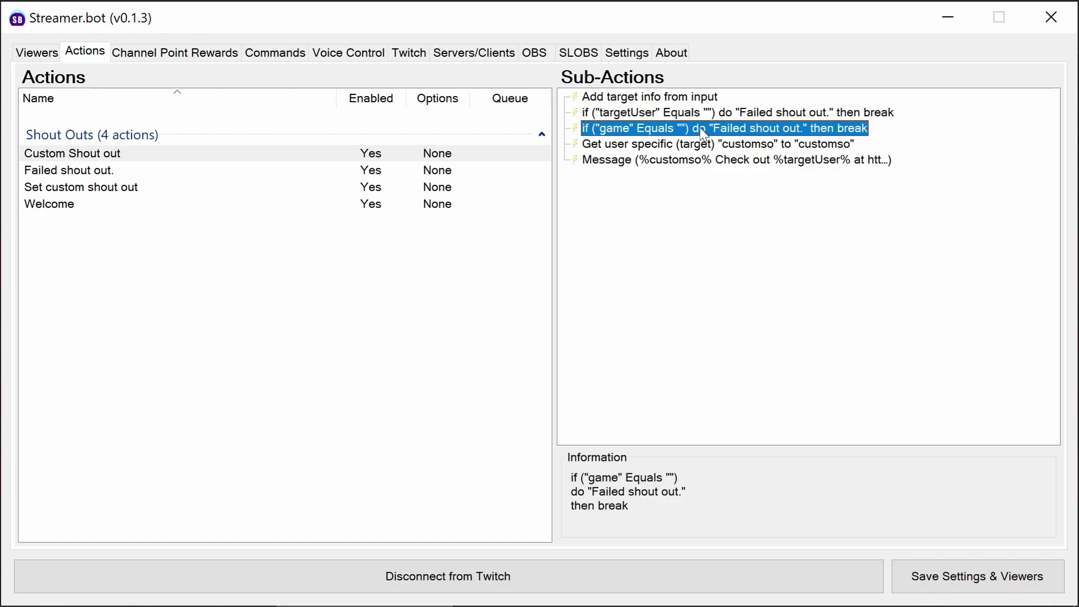
pyautogui.click(741, 118)
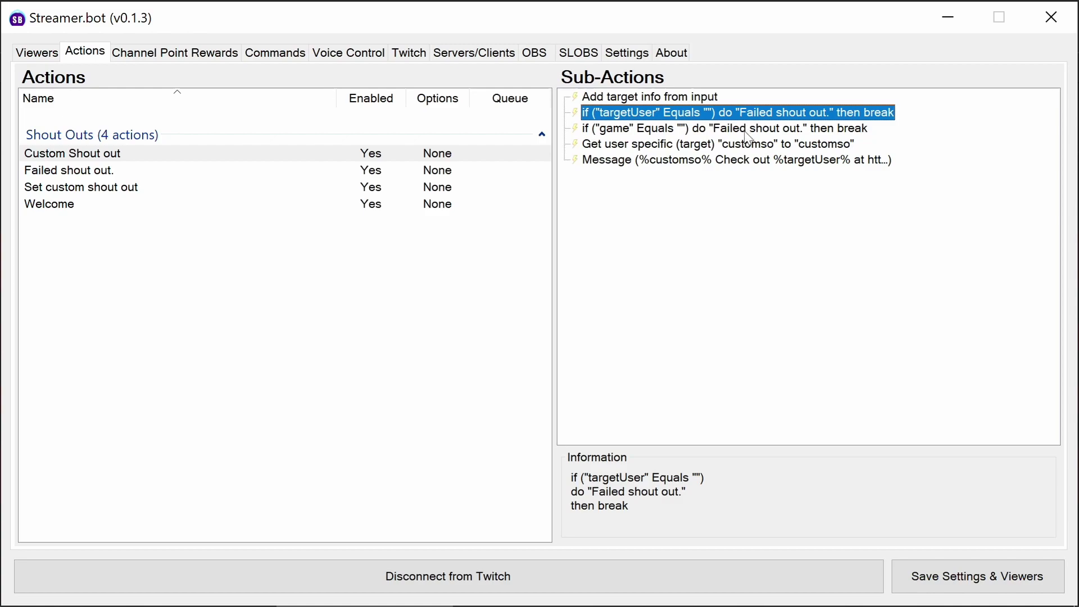
pyautogui.click(748, 130)
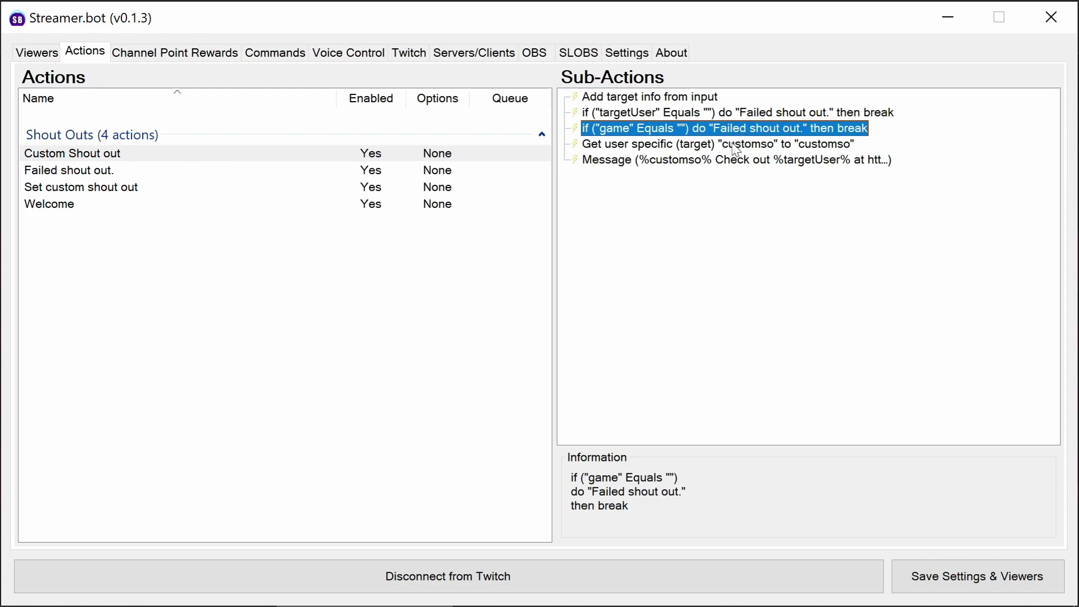
pyautogui.click(733, 147)
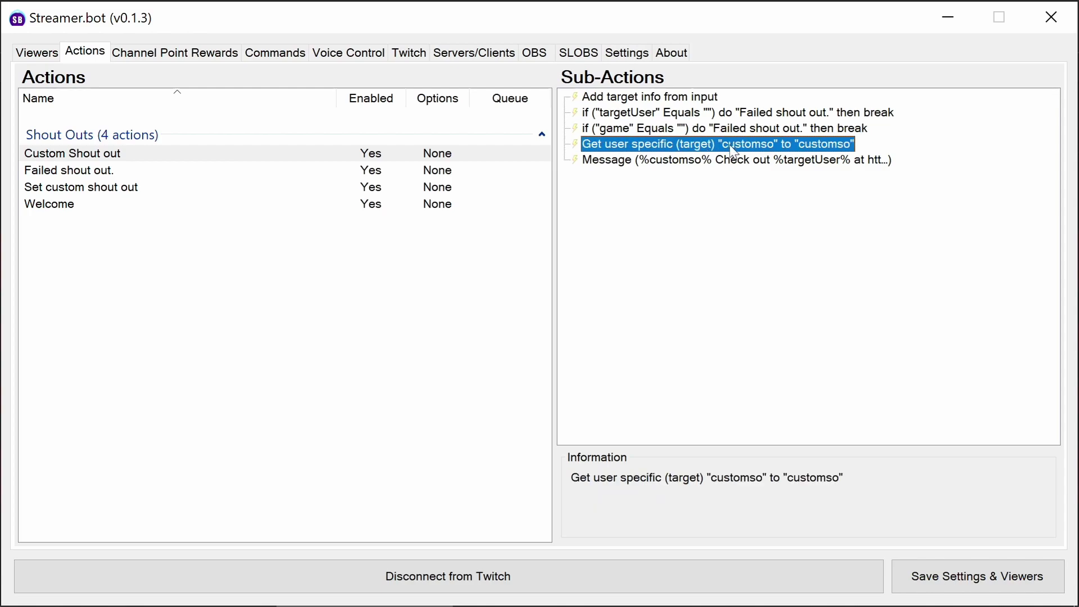
pyautogui.click(699, 162)
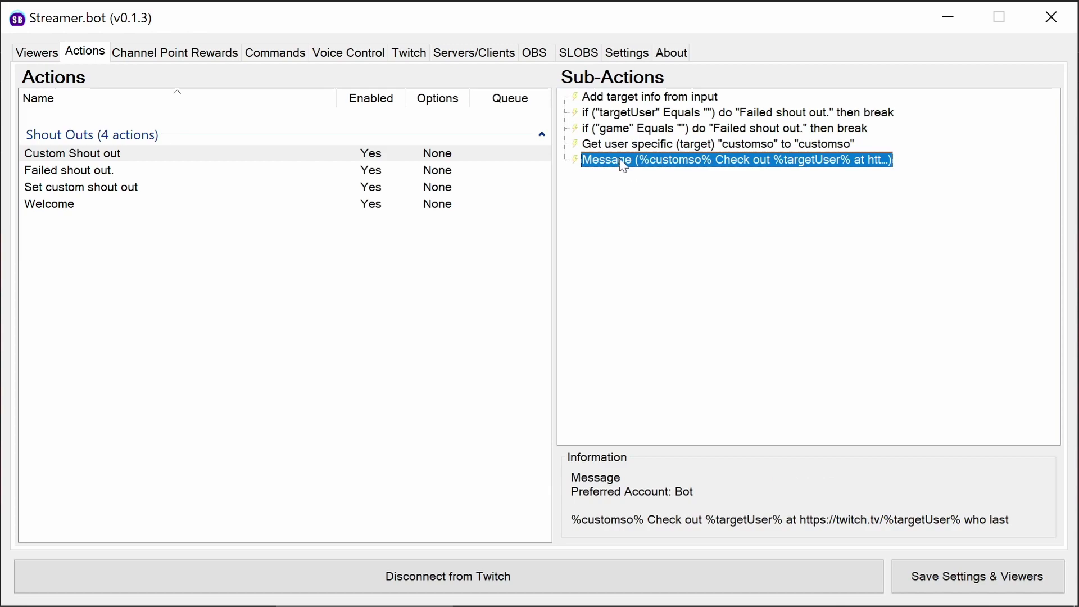
# - Read through the full message text of the Custom Shout out action and accept it without edits
pyautogui.doubleClick(708, 163)
pyautogui.moveTo(439, 232); pyautogui.dragTo(324, 231)
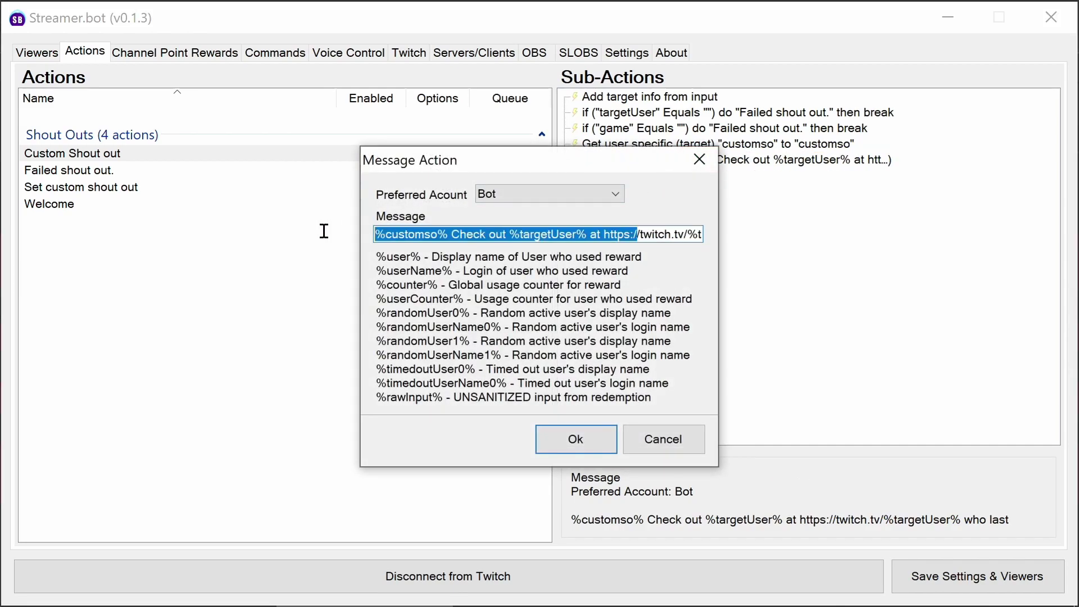
pyautogui.click(445, 235)
pyautogui.moveTo(453, 234); pyautogui.dragTo(736, 239)
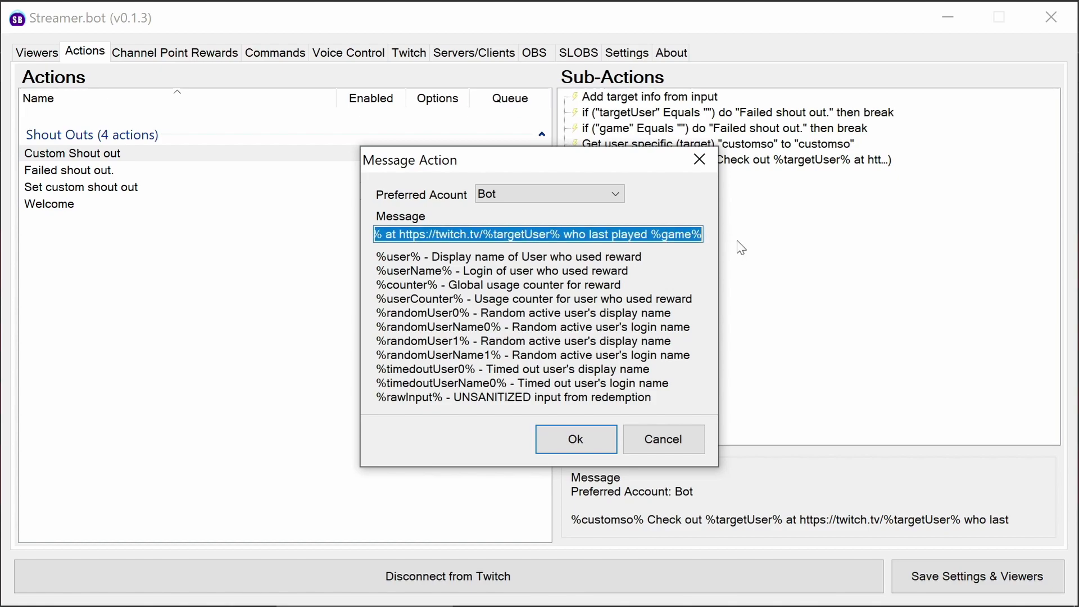
pyautogui.moveTo(506, 161); pyautogui.dragTo(458, 184)
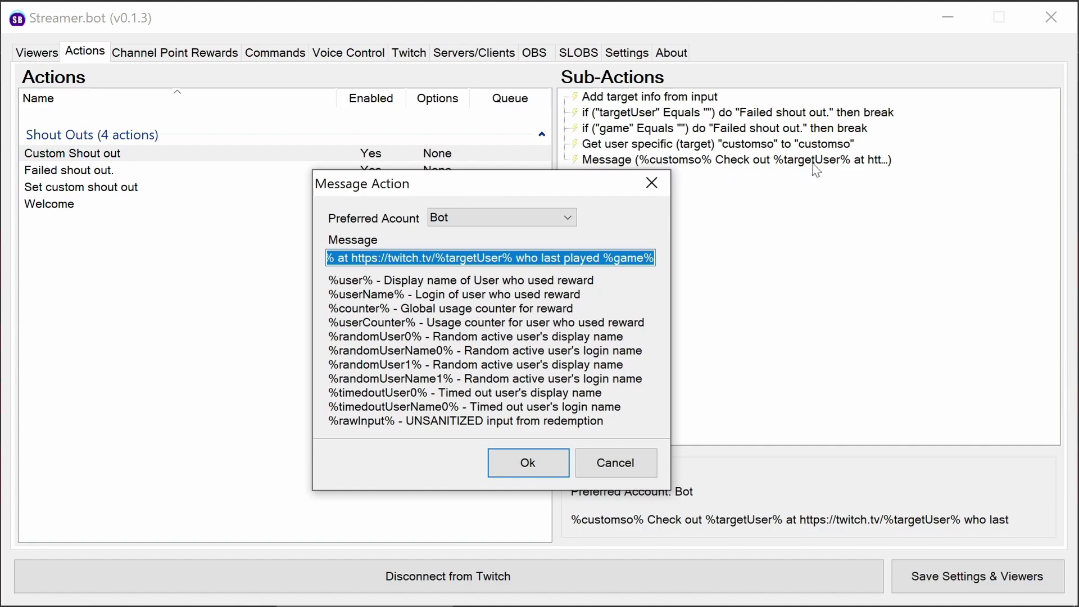
pyautogui.click(542, 458)
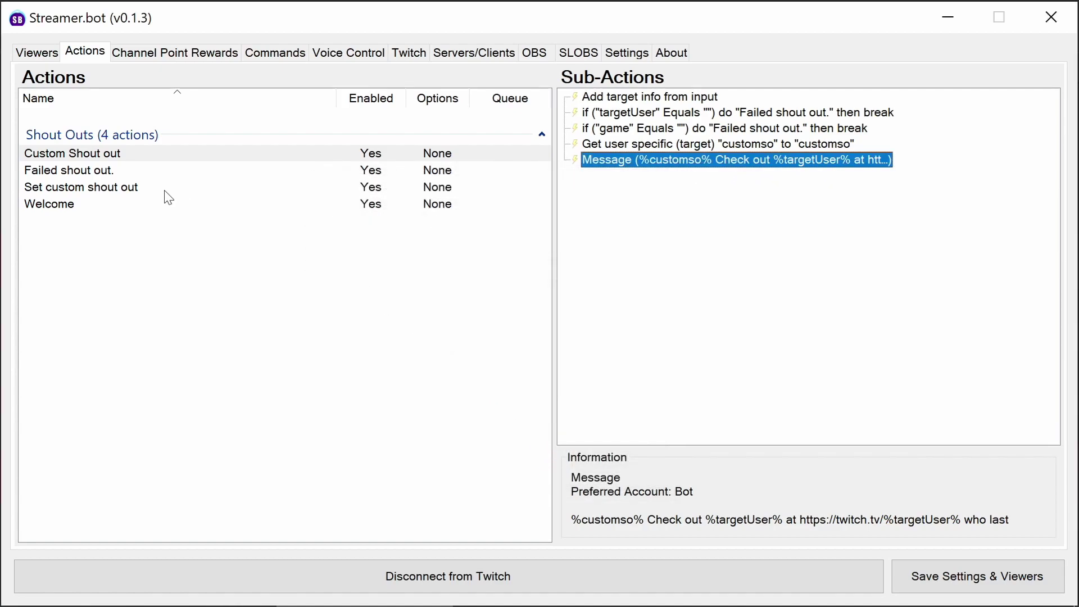
# - In the Welcome action, set the first userName condition to Break instead of continuing
pyautogui.click(56, 202)
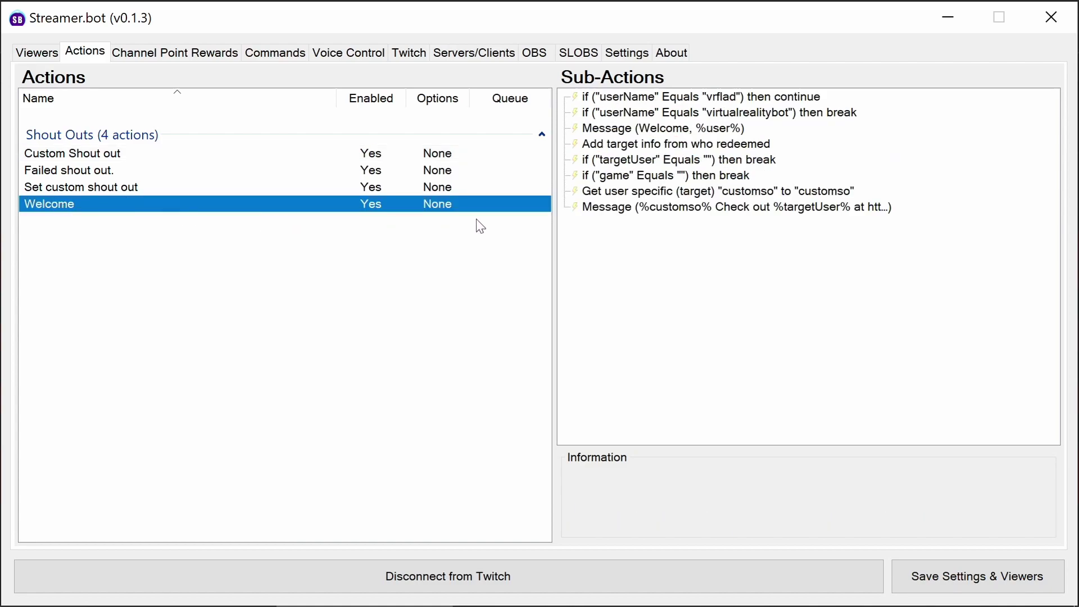
pyautogui.click(665, 100)
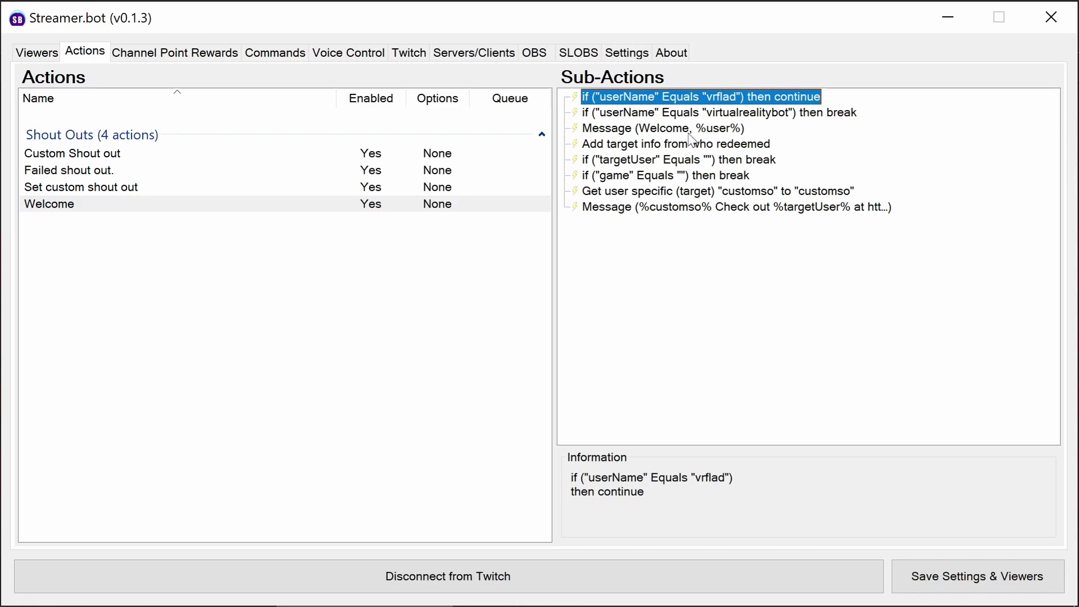
pyautogui.doubleClick(709, 100)
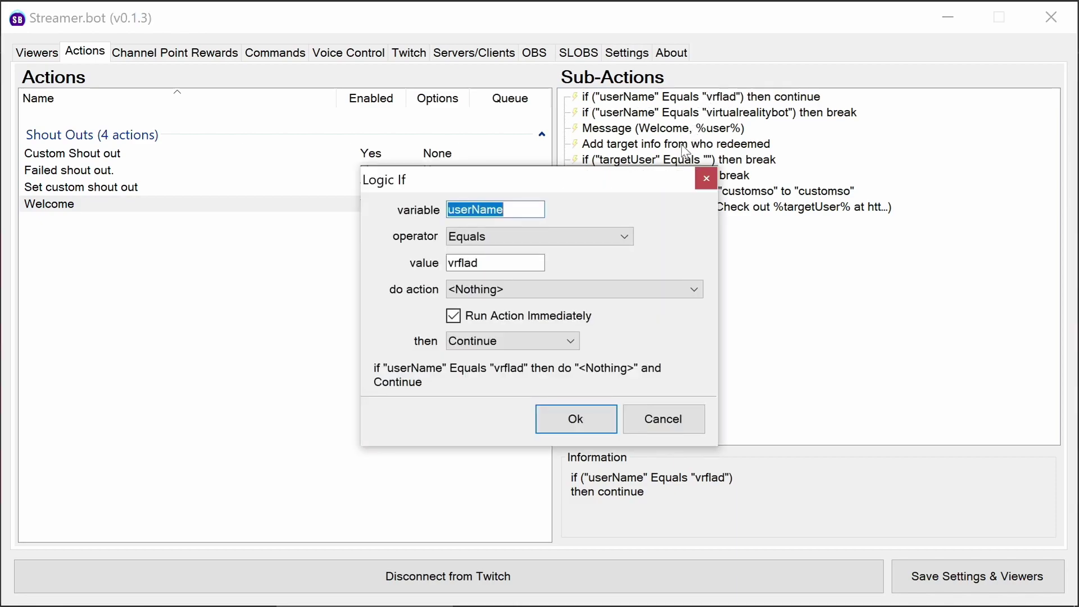
pyautogui.doubleClick(477, 263)
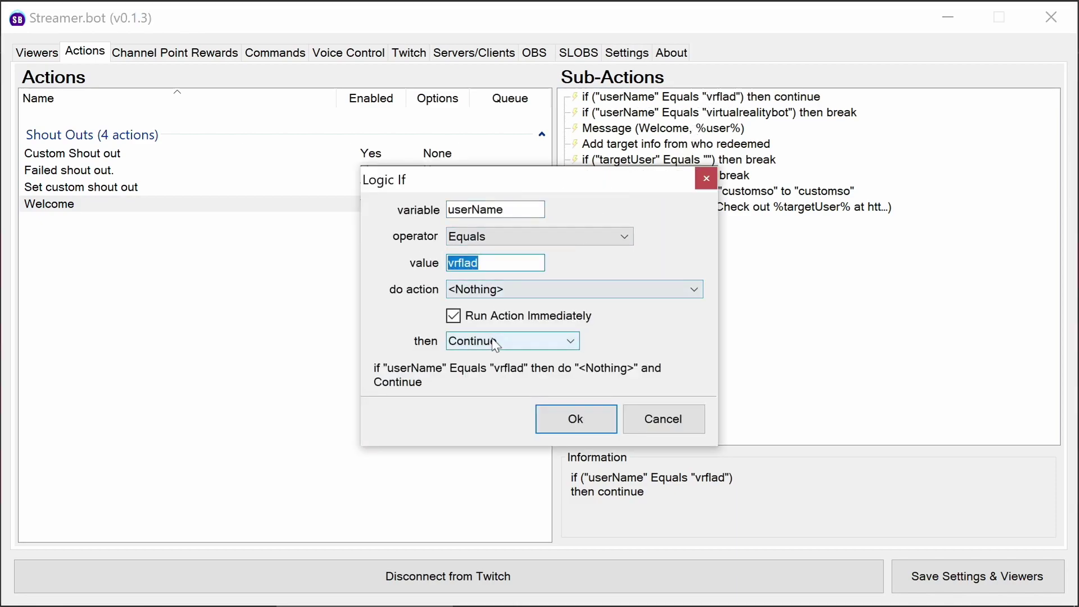
pyautogui.click(505, 340)
pyautogui.click(484, 368)
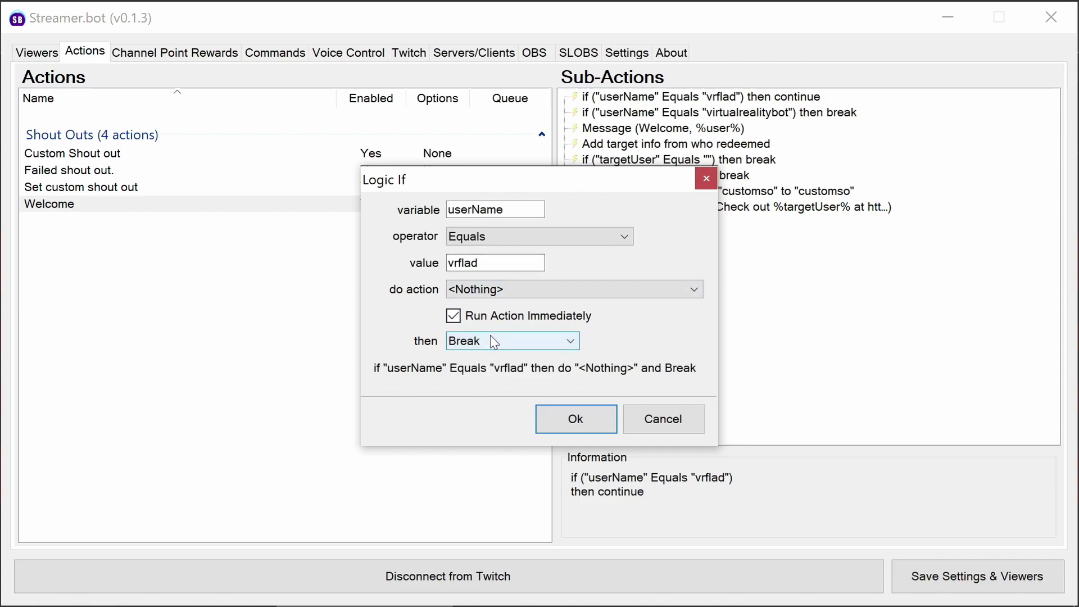
pyautogui.click(574, 416)
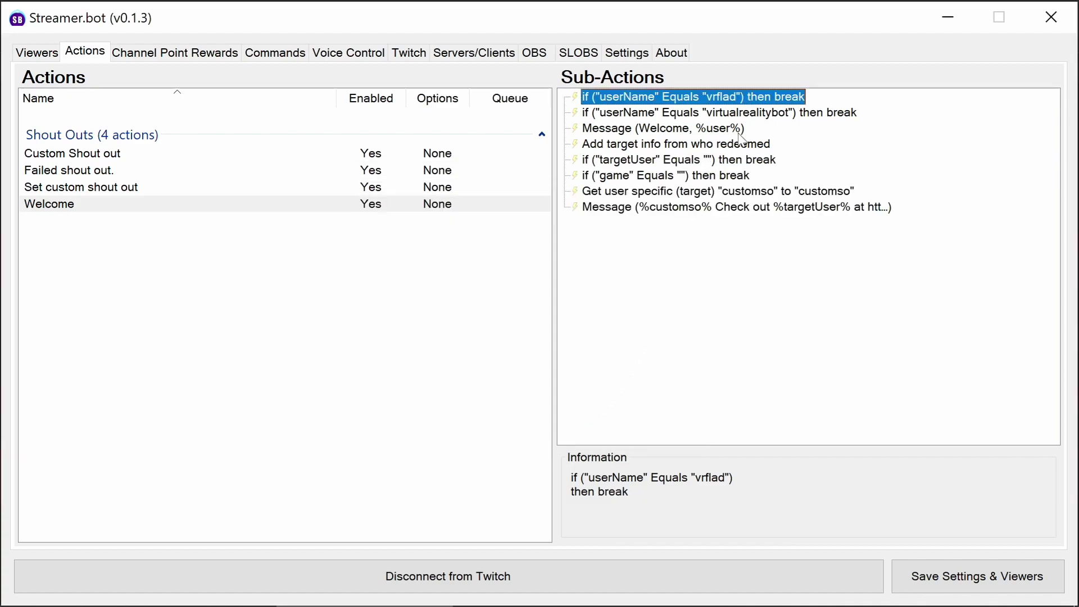
# - Examine the Welcome action's remaining sub-actions, from the second userName condition to the closing message, and compare them with the Custom Shout out action
pyautogui.click(739, 113)
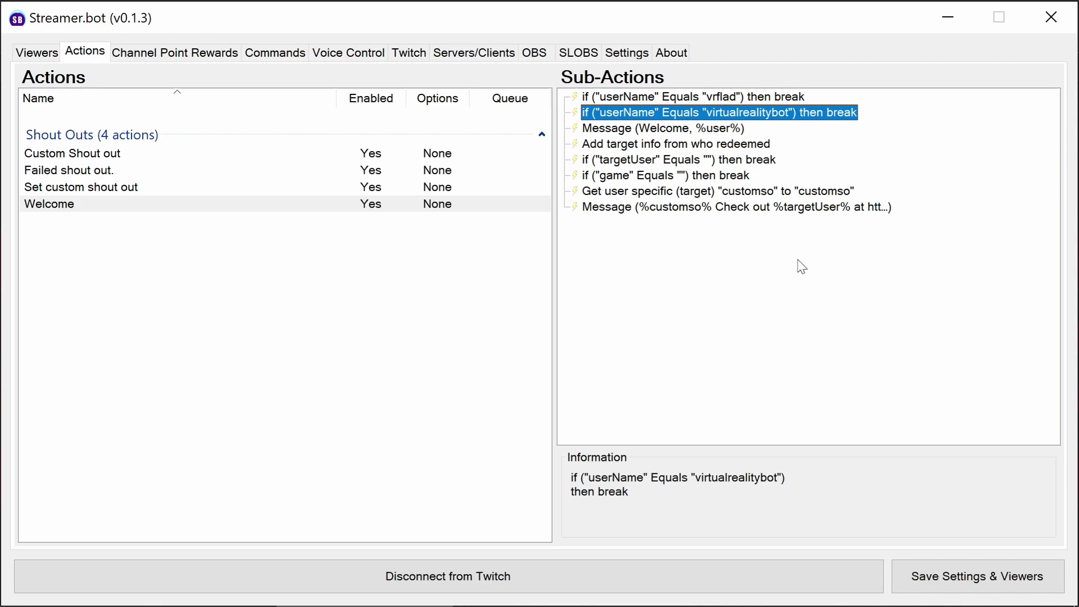
pyautogui.click(676, 134)
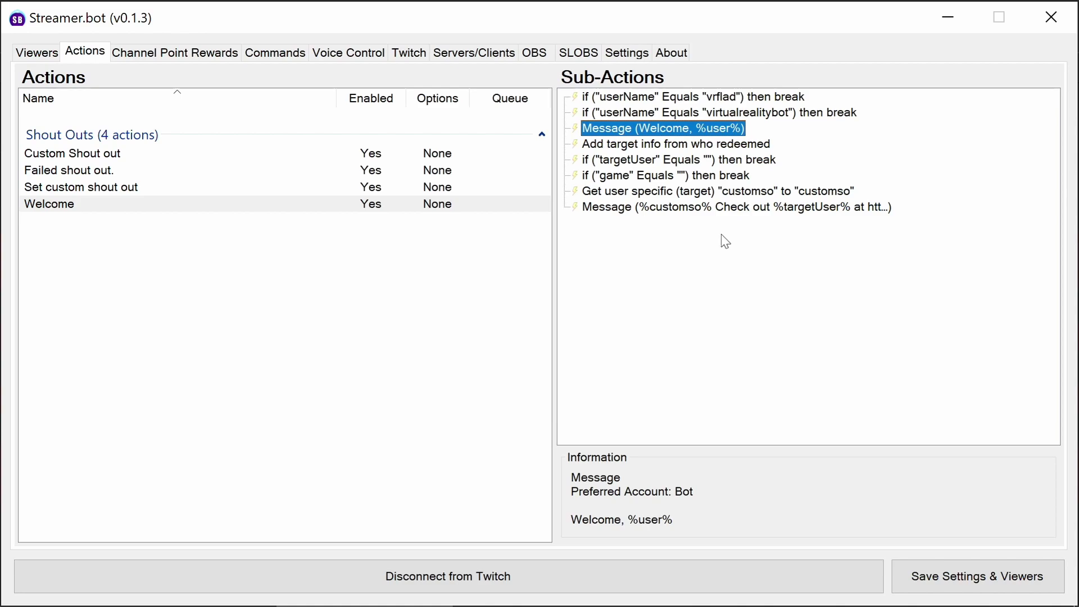
pyautogui.click(702, 146)
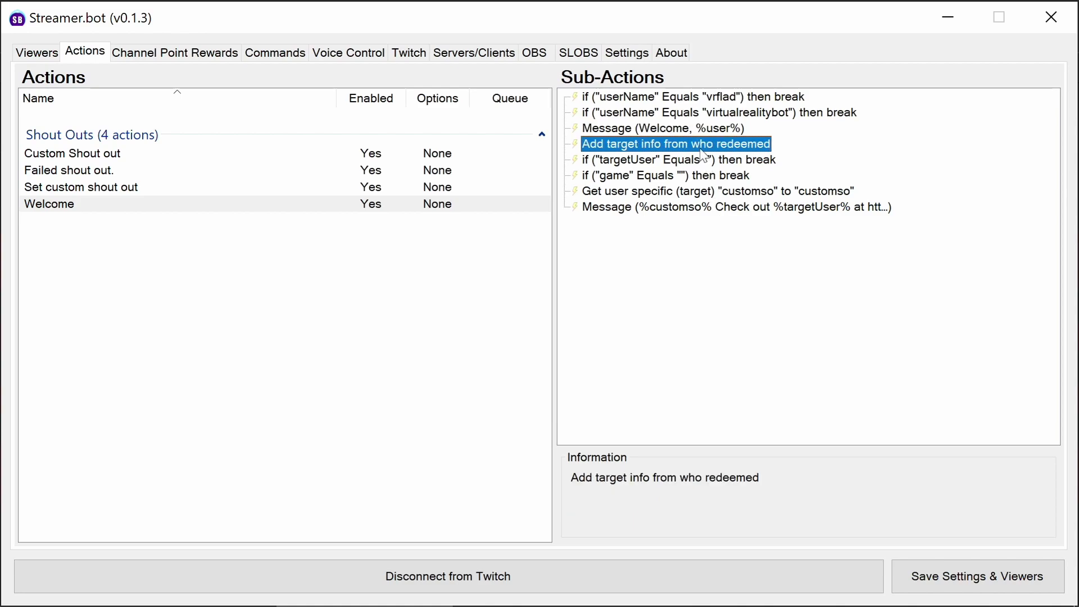
pyautogui.click(753, 162)
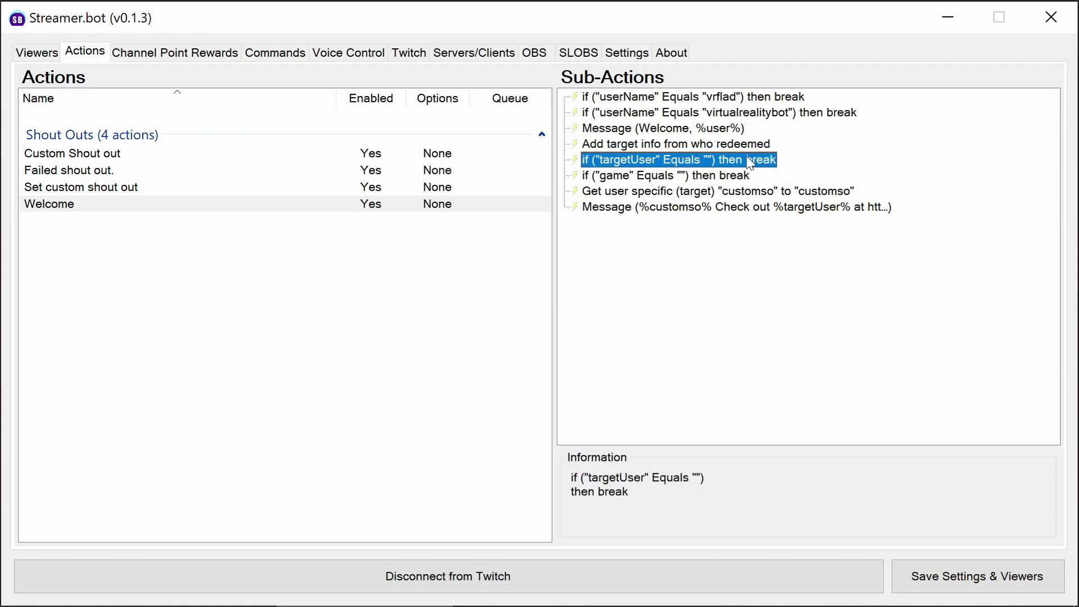
pyautogui.click(736, 176)
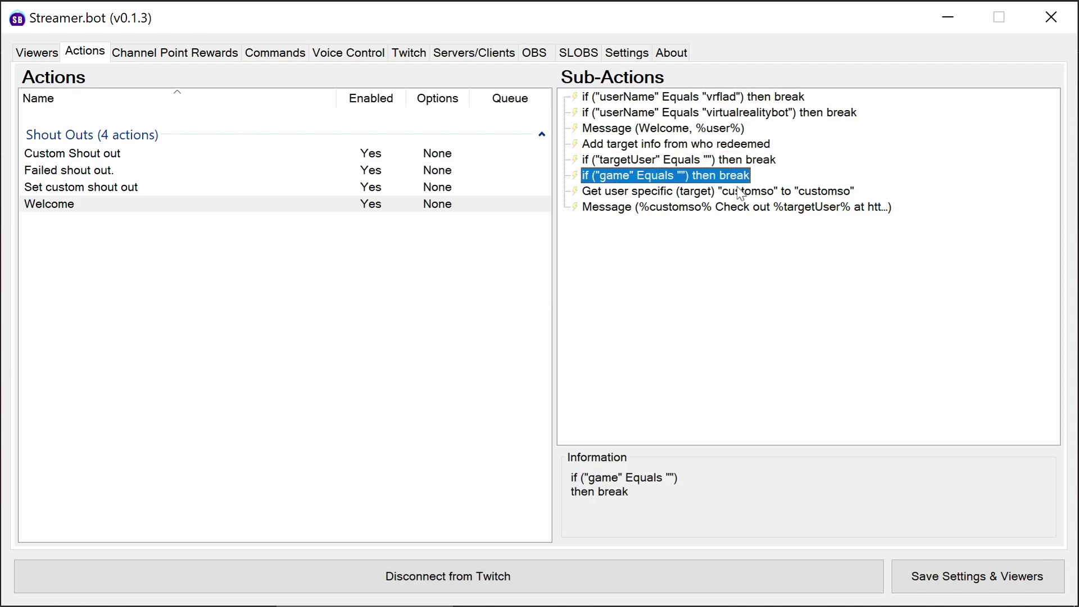
pyautogui.click(677, 193)
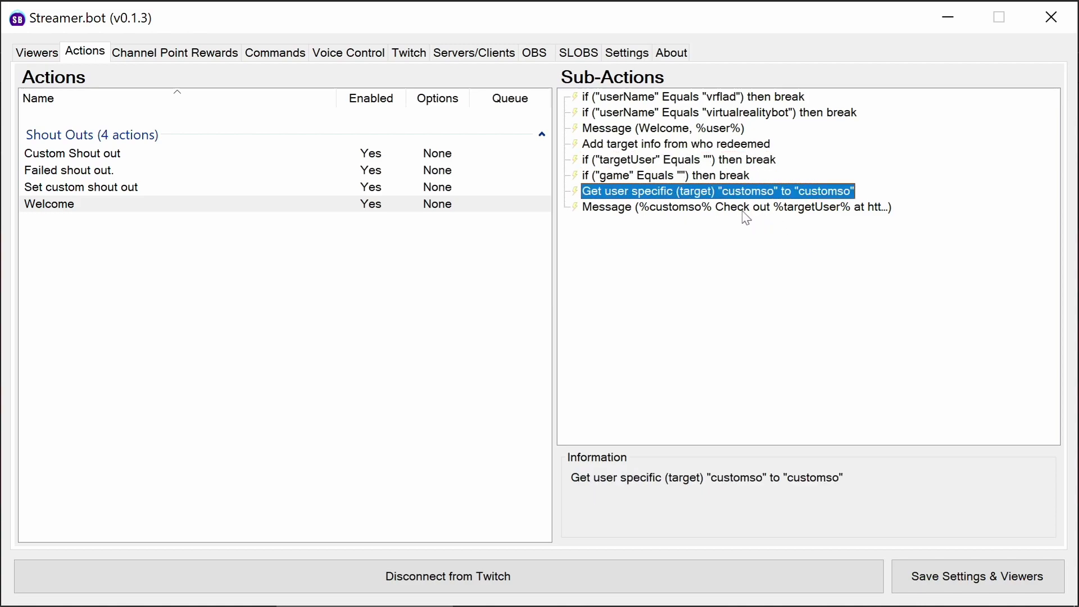
pyautogui.click(653, 209)
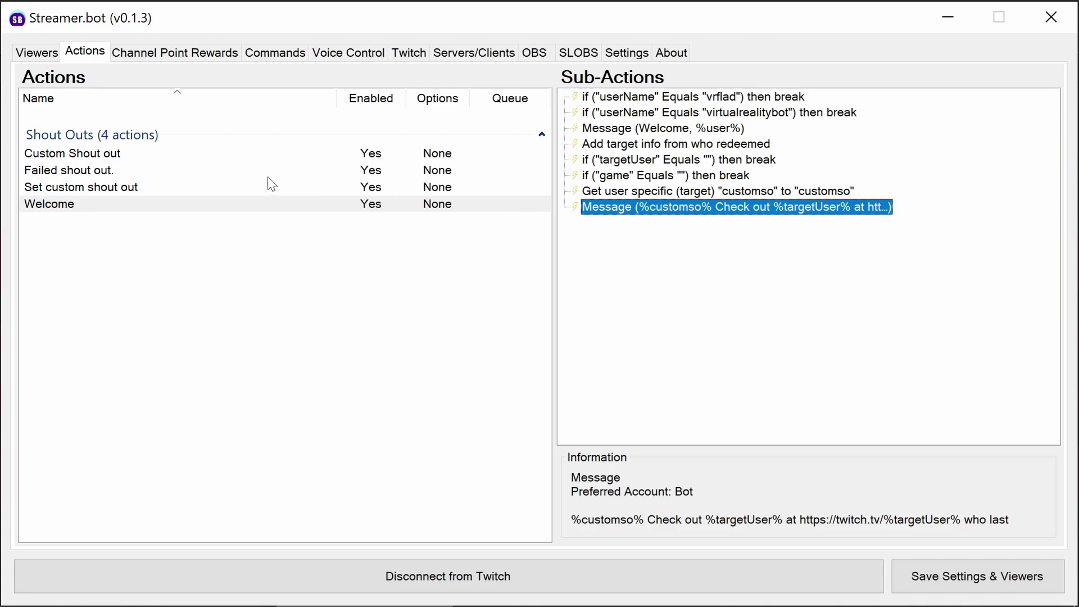
pyautogui.click(104, 155)
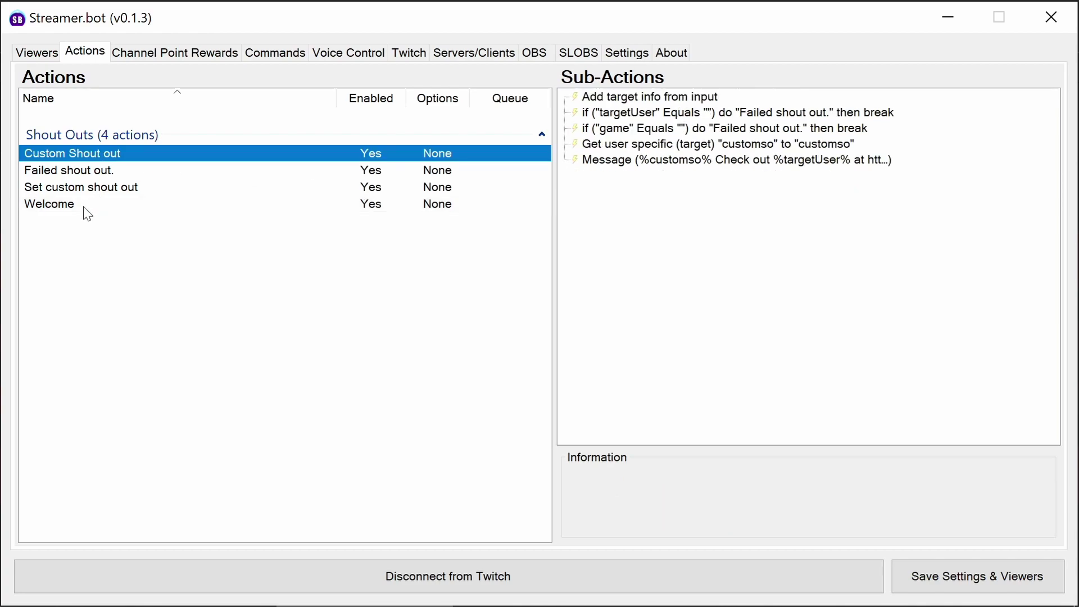